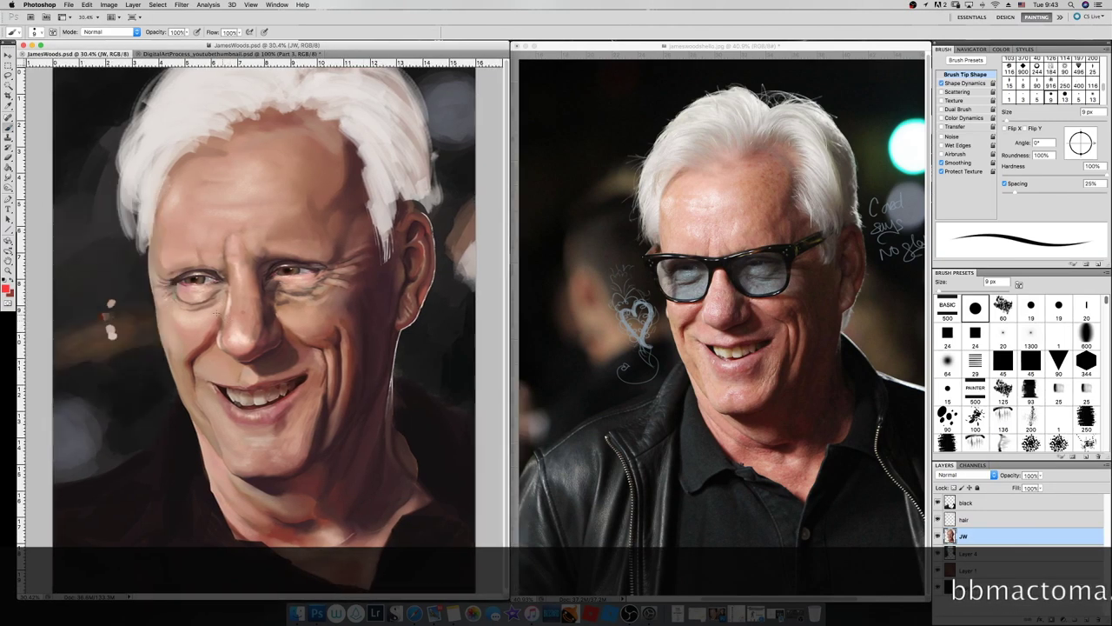
# - Zoom the painting to 74.5% and the eye reference to 223%, then return to the eyebrows layer
pyautogui.scroll(5, 262, 322)
pyautogui.hotkey('ctrl', 'Tab')
pyautogui.scroll(6, 721, 191)
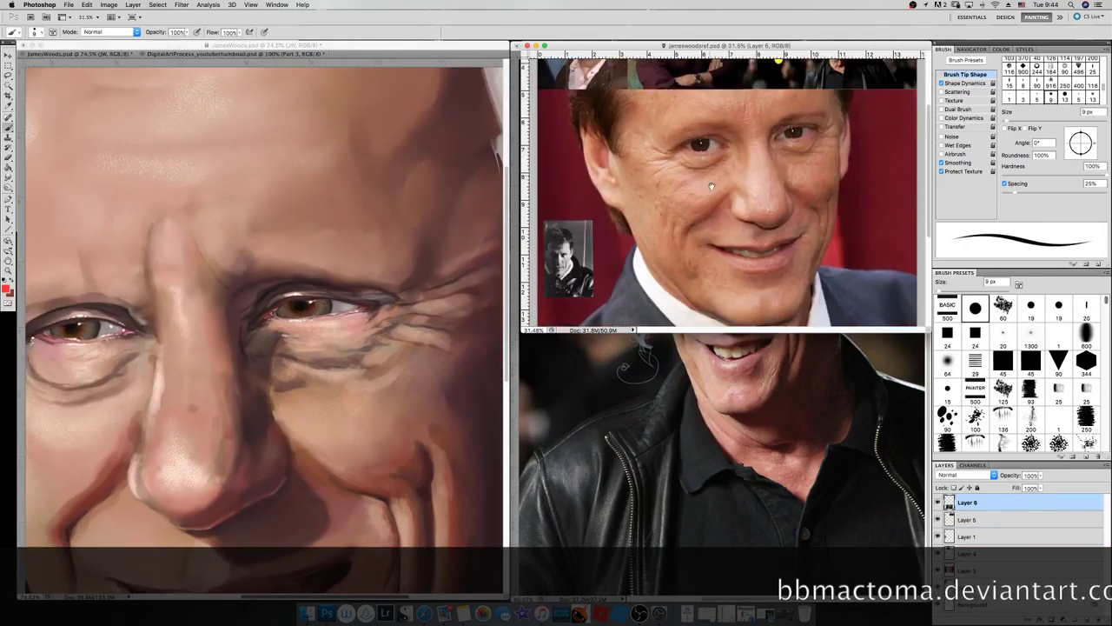
pyautogui.scroll(5, 573, 248)
pyautogui.hotkey('ctrl', 'Tab')
pyautogui.scroll(-1, 722, 383)
pyautogui.hotkey('ctrl', 'Tab')
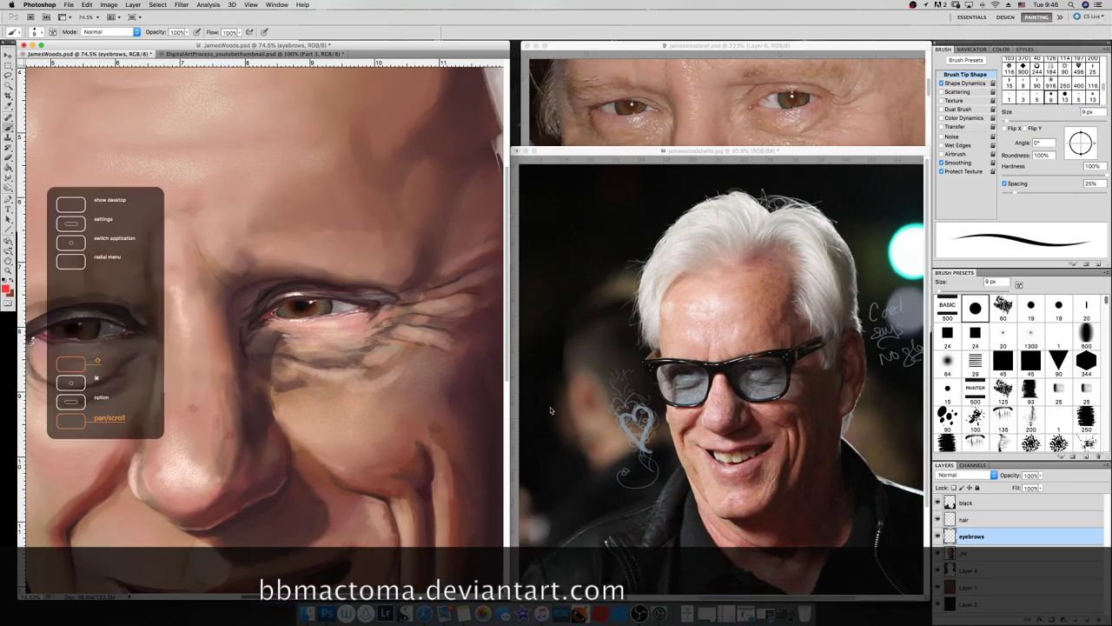
# - Sample a brow colour and set an 8 px textured brush for the eyebrow hairs
pyautogui.press('.')
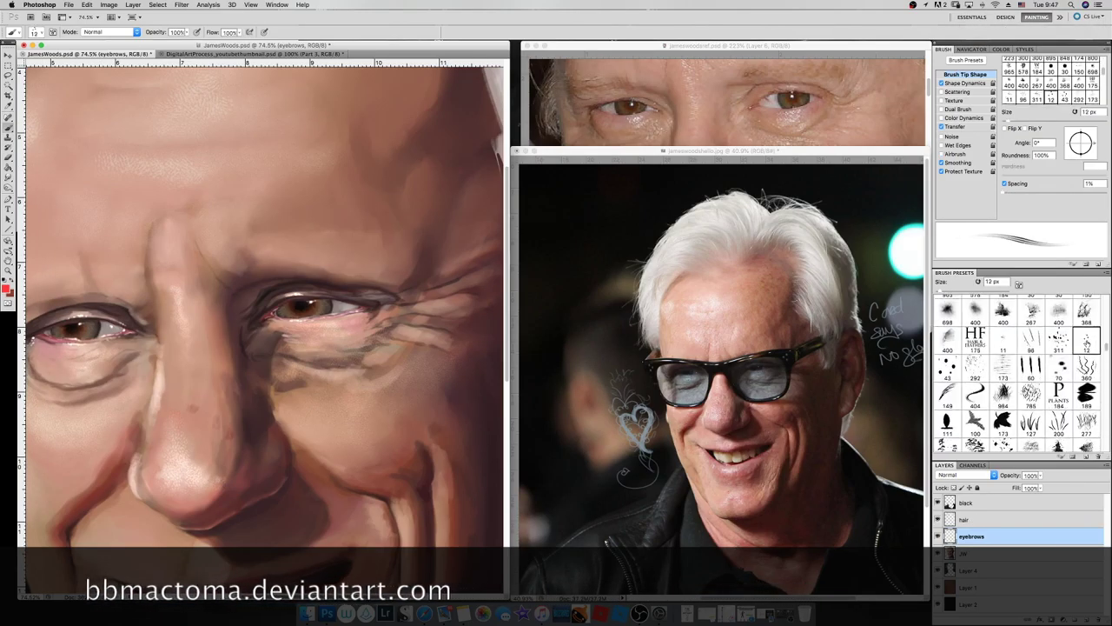
pyautogui.press('i')
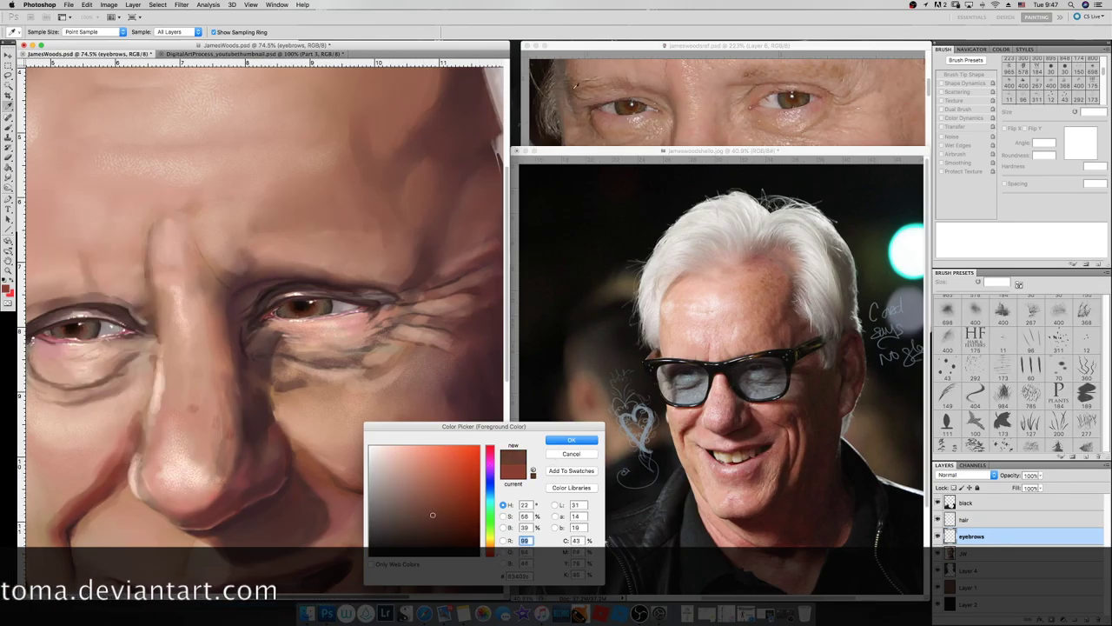
pyautogui.moveTo(521, 146); pyautogui.dragTo(514, 335)
pyautogui.press('Return')
pyautogui.press('b')
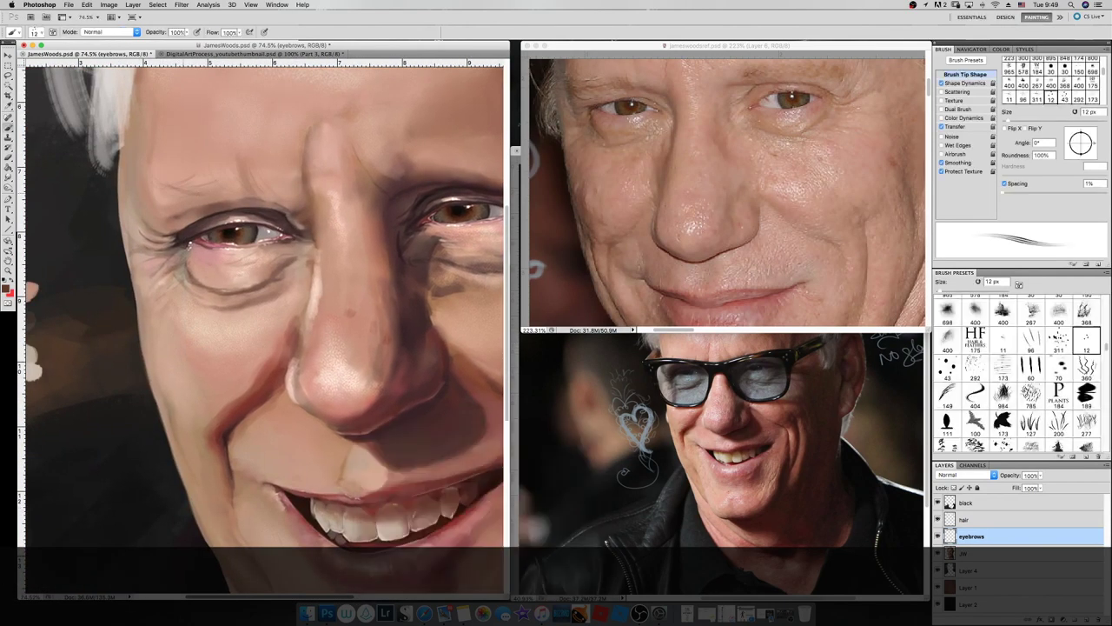
pyautogui.press('[')
pyautogui.press('[')
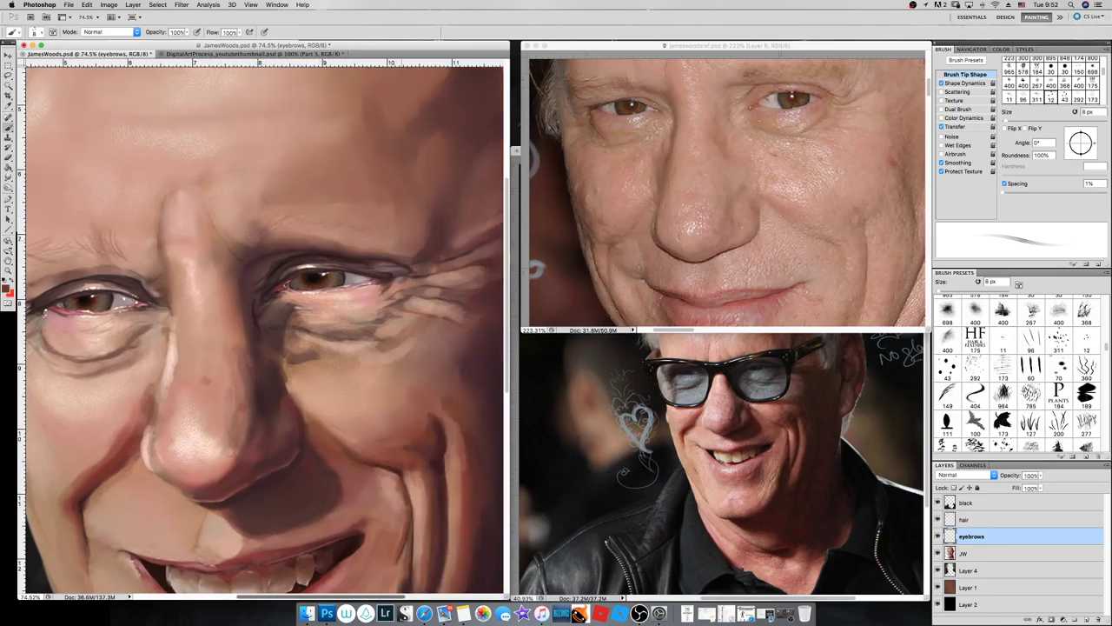
# - Show a whole-head reference, enlarge the brush to 11 px, and zoom the painting out to 34.6%
pyautogui.click(753, 217)
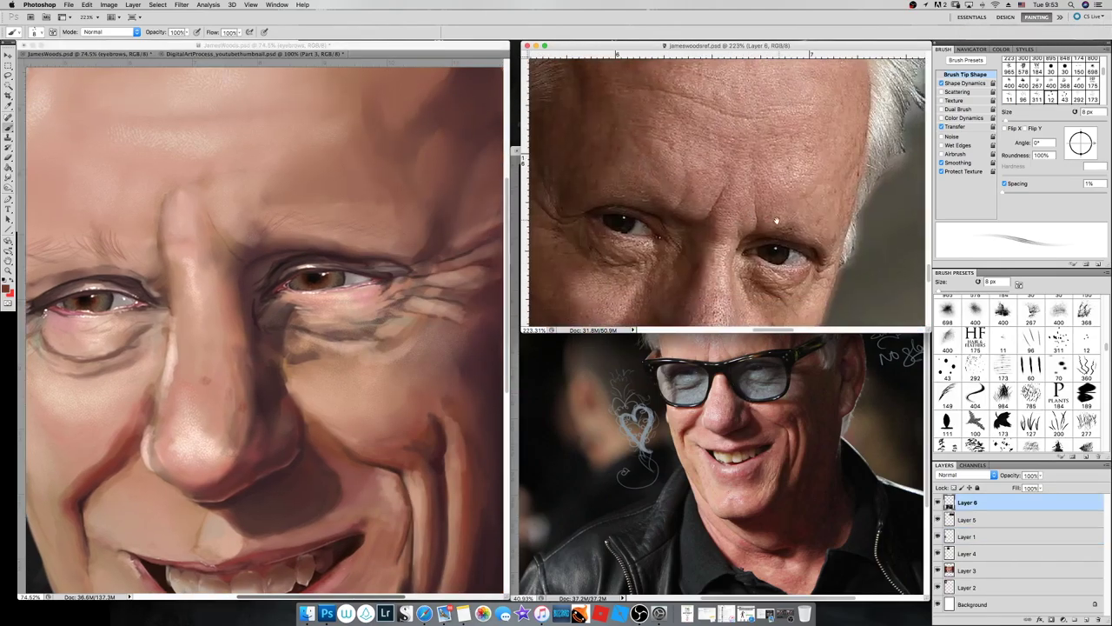
pyautogui.hotkey('ctrl', '-')
pyautogui.hotkey('ctrl', '`')
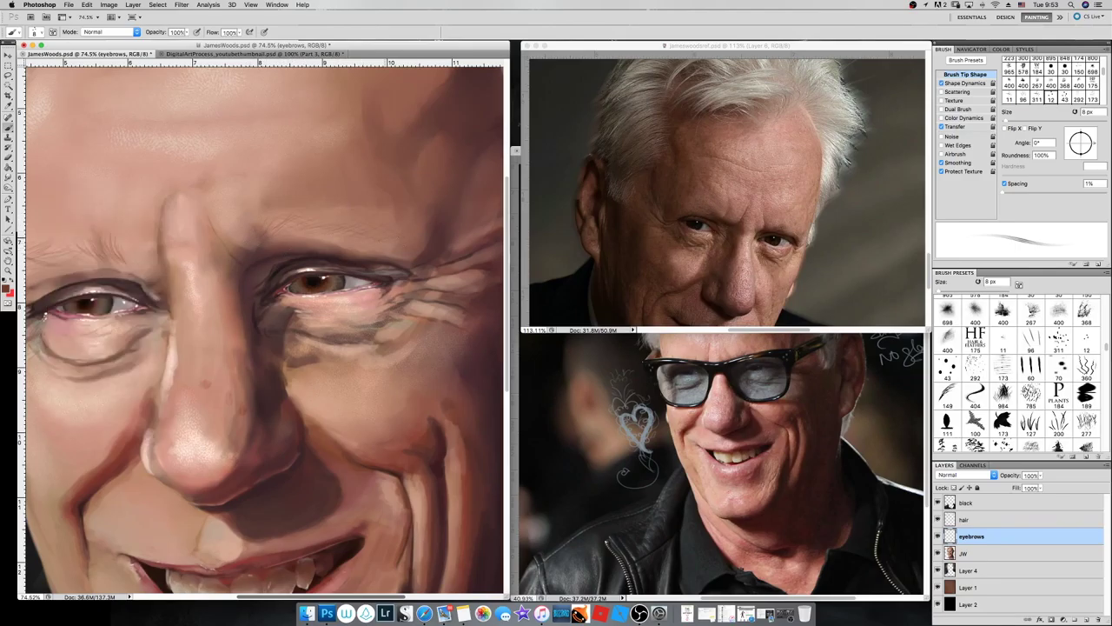
pyautogui.moveTo(453, 284); pyautogui.dragTo(456, 283)
pyautogui.scroll(-3, 354, 369)
pyautogui.scroll(-3, 393, 388)
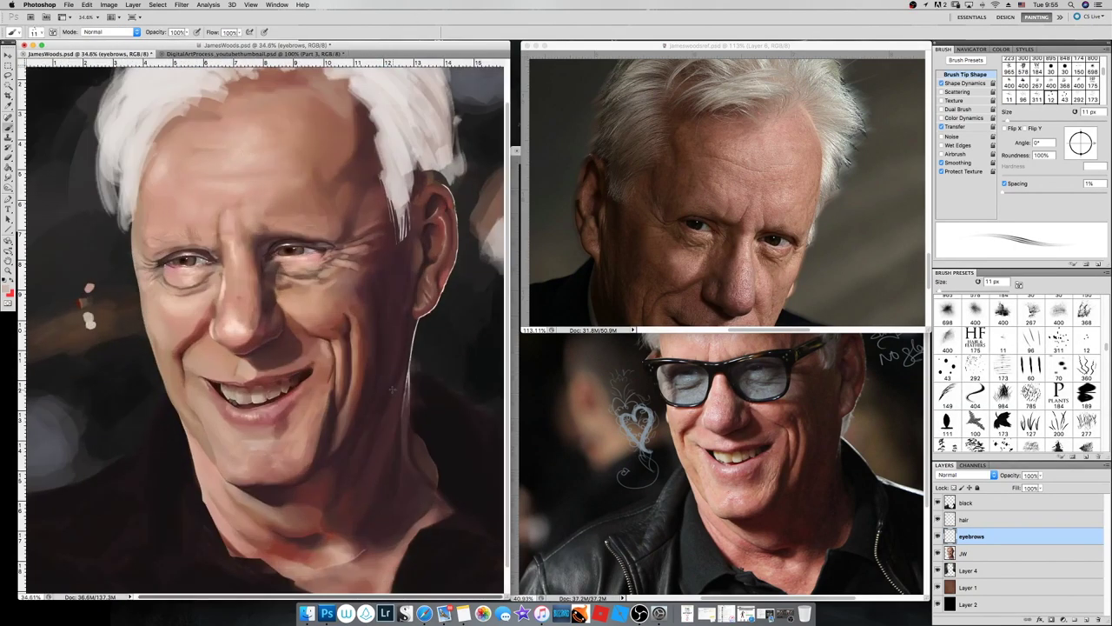
# - Sample a pale skin tone from JW and add a new layer named 'spots'
pyautogui.hotkey('alt', '[')
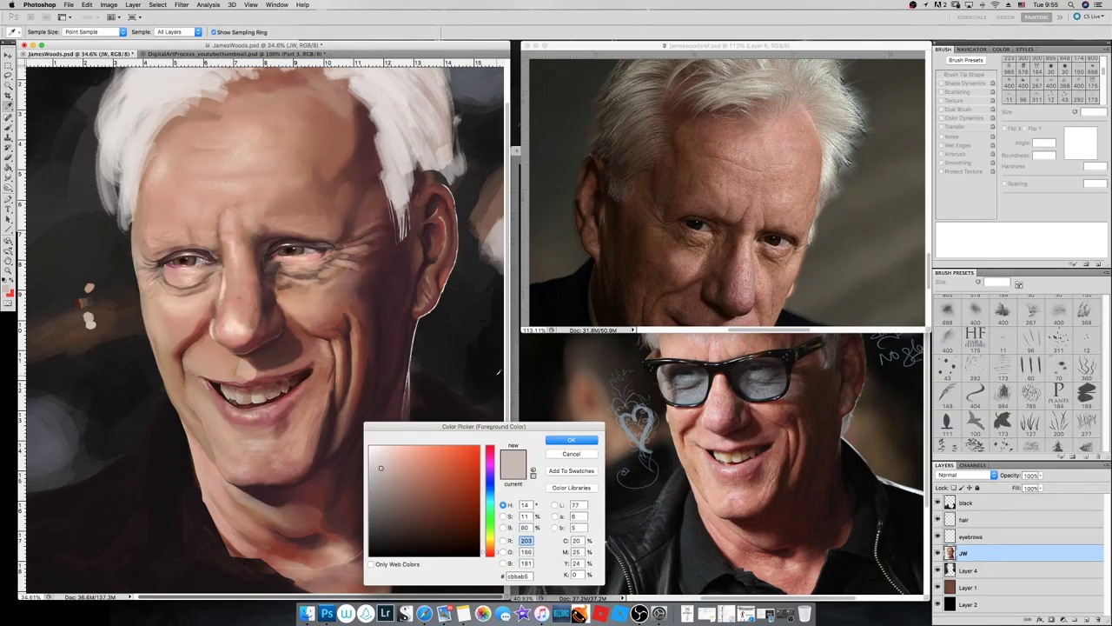
pyautogui.click(571, 439)
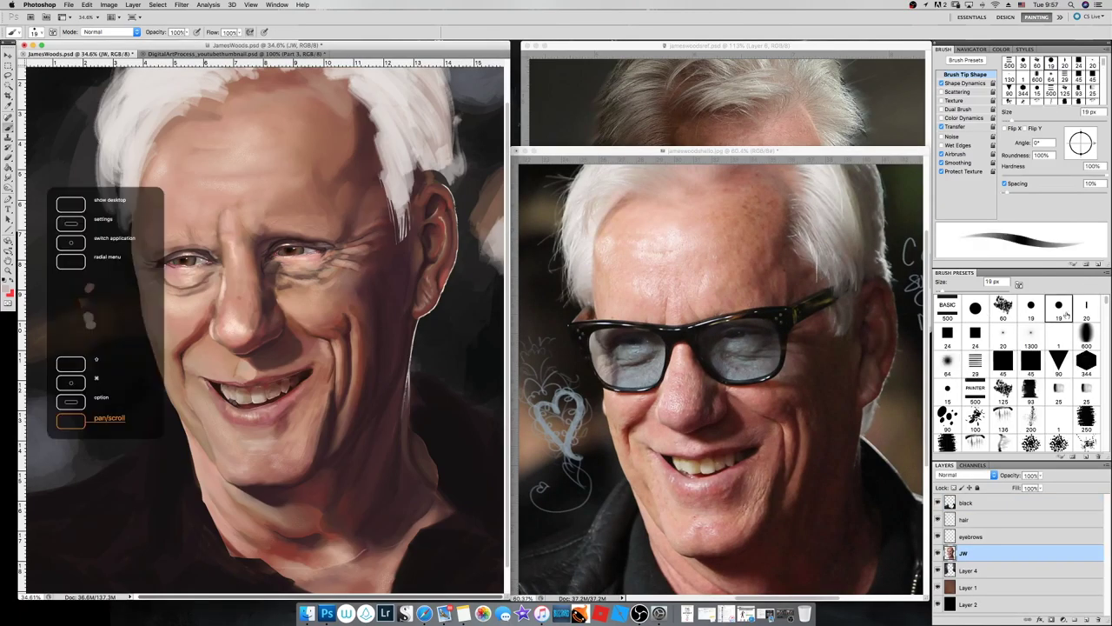
pyautogui.write('spots')
pyautogui.press('Return')
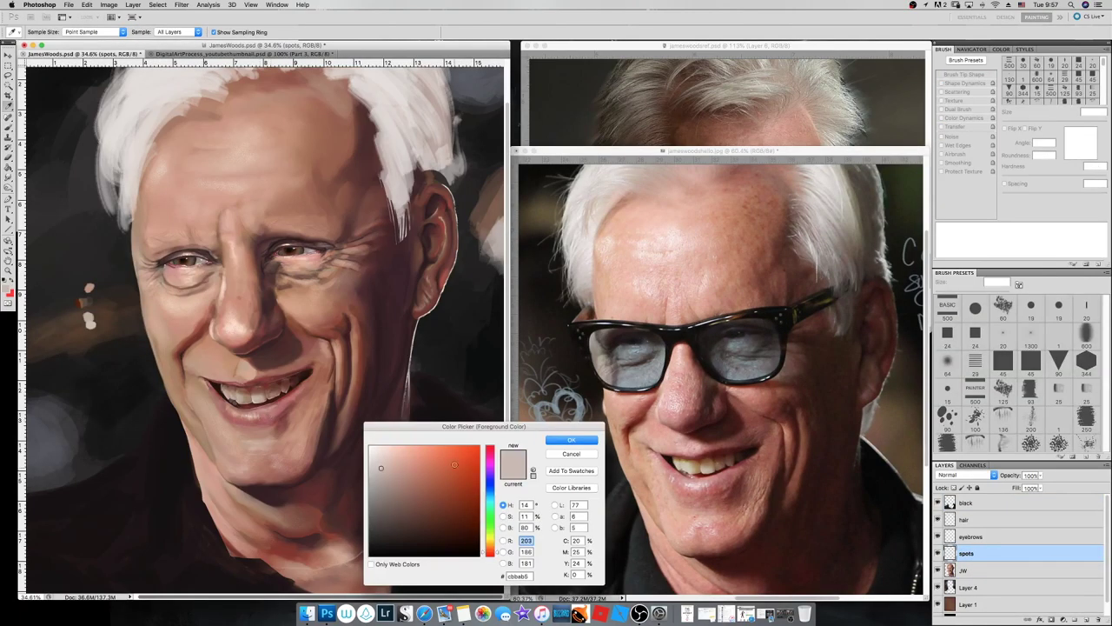
pyautogui.rightClick(365, 612)
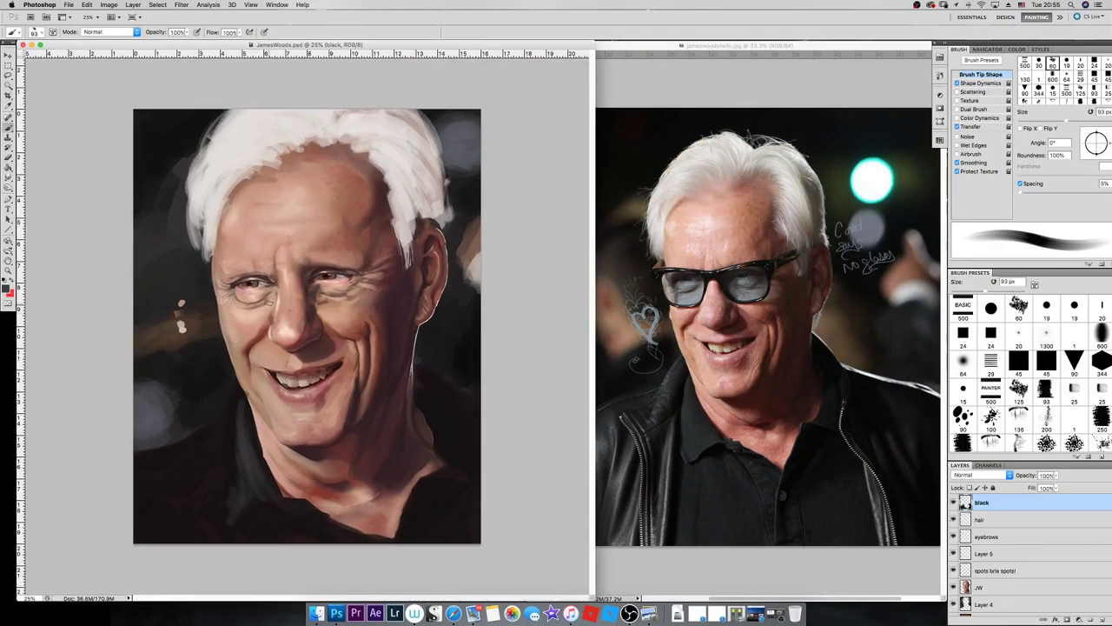
# - Choose the 60 px spatter brush, enlarge it to 98 px and sample a dark shirt colour
pyautogui.rightClick(246, 491)
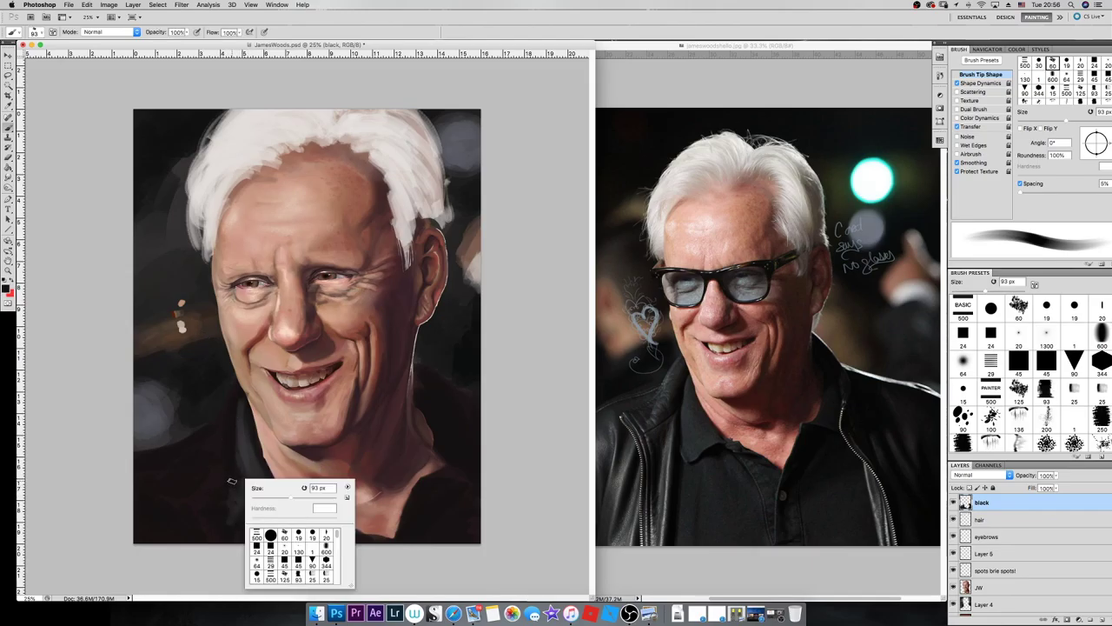
pyautogui.press('Escape')
pyautogui.press('.')
pyautogui.moveTo(464, 471); pyautogui.dragTo(424, 392)
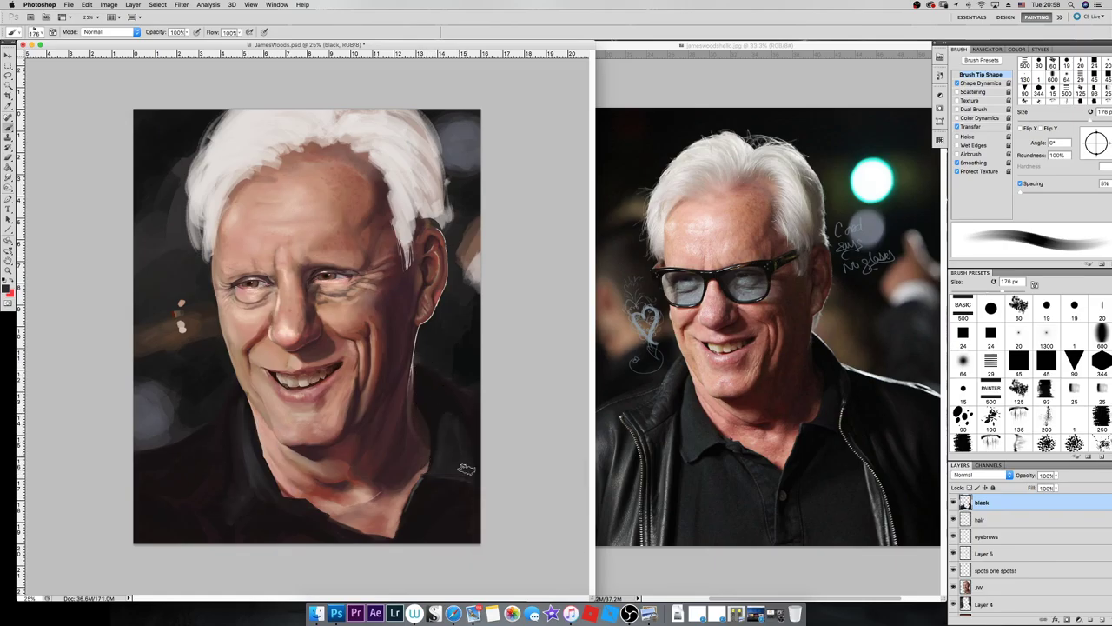
pyautogui.press('alt')
# - Blend the shirt with an 82 px Smudge tool, then return to a 21 px brush
pyautogui.press('Return')
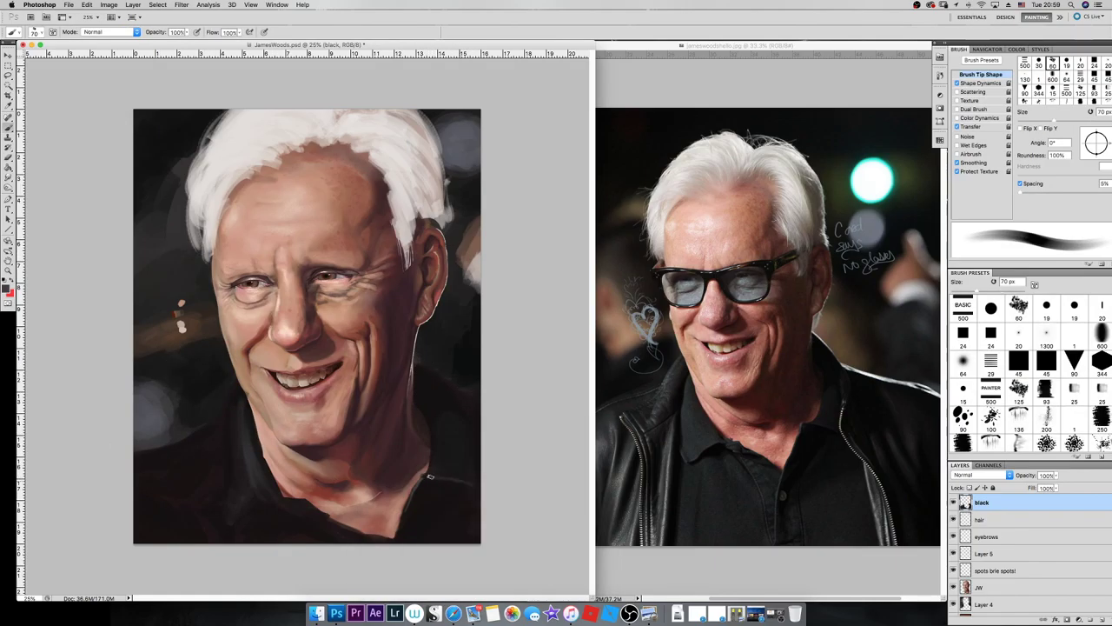
pyautogui.press('r')
pyautogui.moveTo(242, 461); pyautogui.dragTo(245, 509)
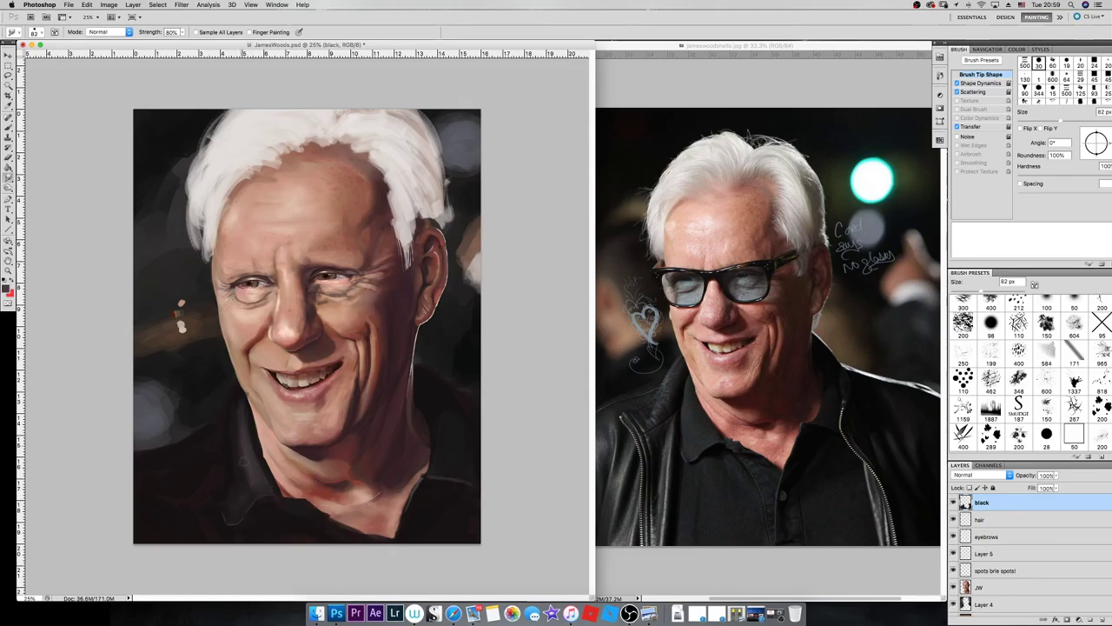
pyautogui.press('b')
pyautogui.scroll(2, 370, 479)
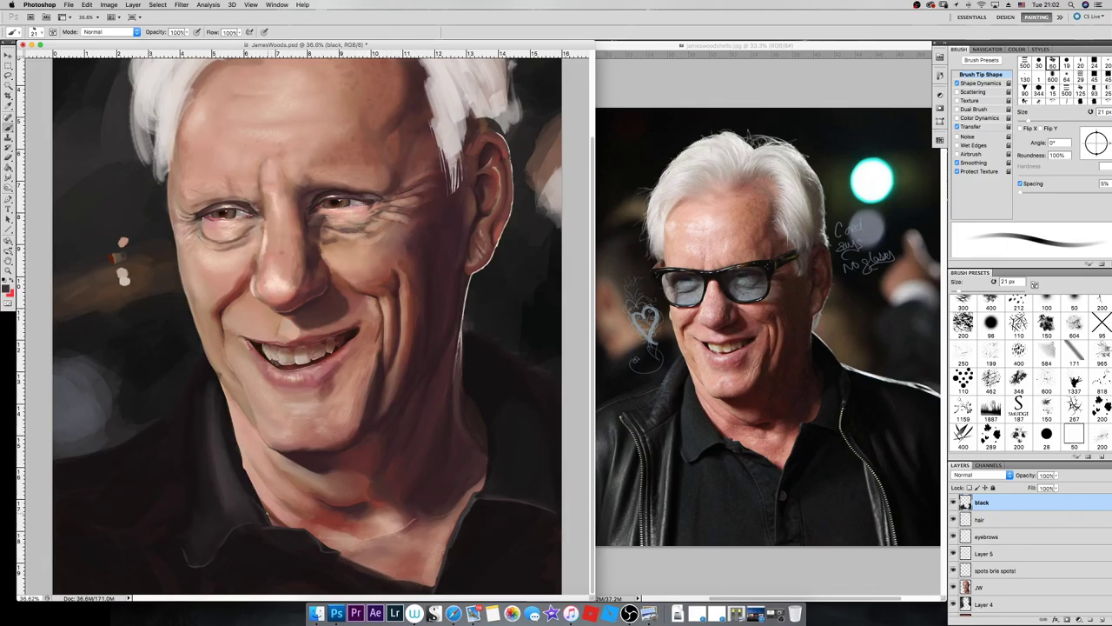
# - Paint the dark shirt with brush sizes ranging from 24 to 127 px
pyautogui.moveTo(240, 481); pyautogui.dragTo(269, 480)
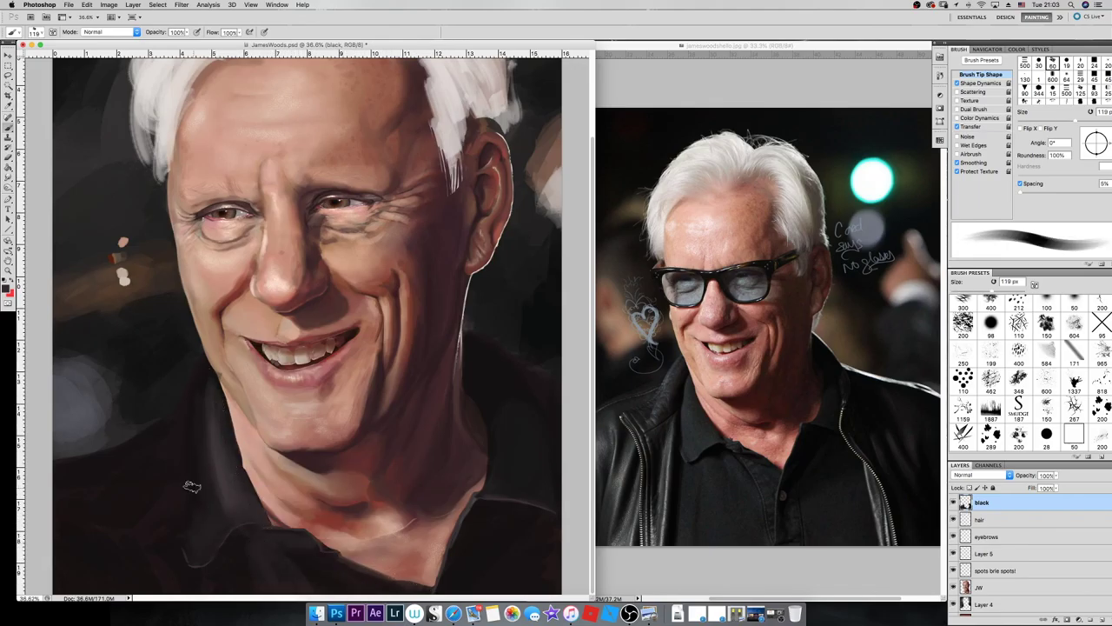
pyautogui.moveTo(238, 537); pyautogui.dragTo(231, 537)
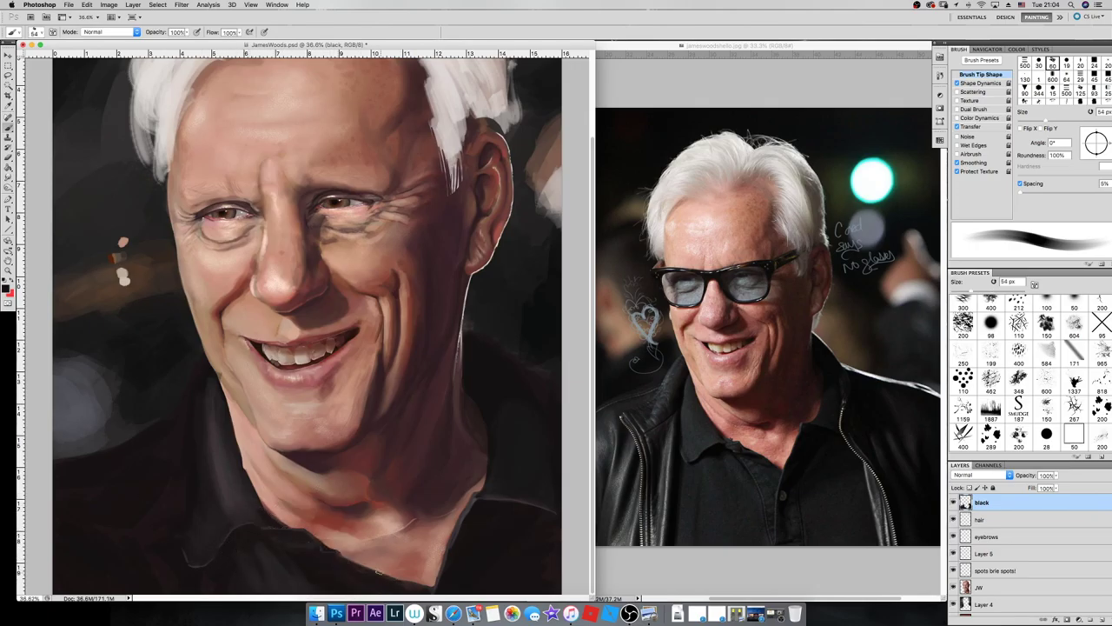
pyautogui.moveTo(333, 574); pyautogui.dragTo(347, 567)
pyautogui.moveTo(476, 561); pyautogui.dragTo(501, 558)
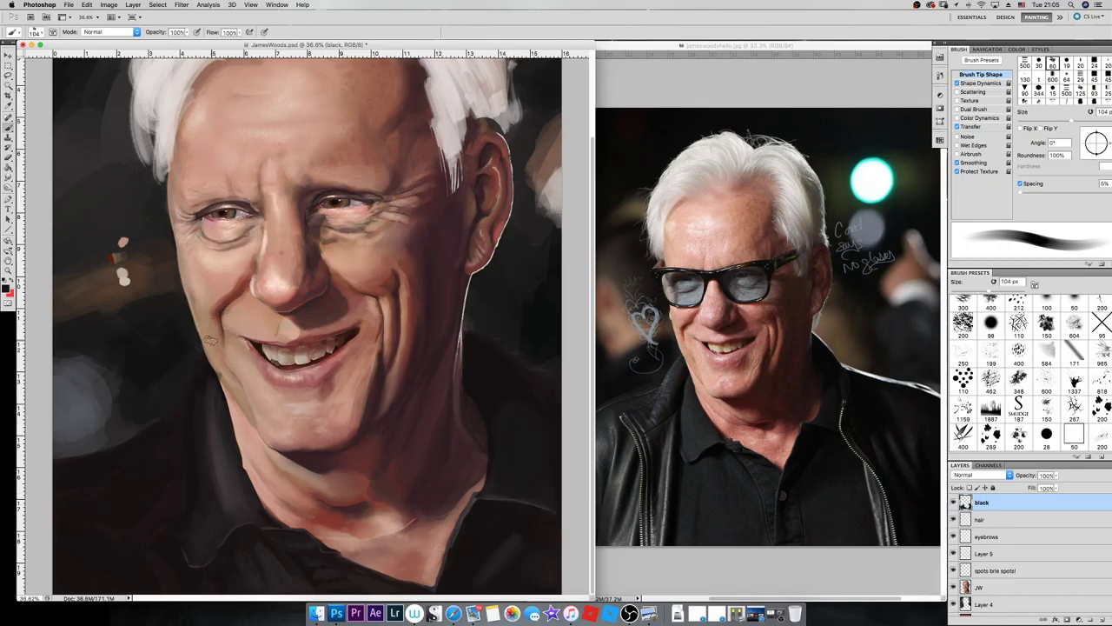
pyautogui.rightClick(189, 366)
pyautogui.moveTo(261, 373); pyautogui.dragTo(228, 374)
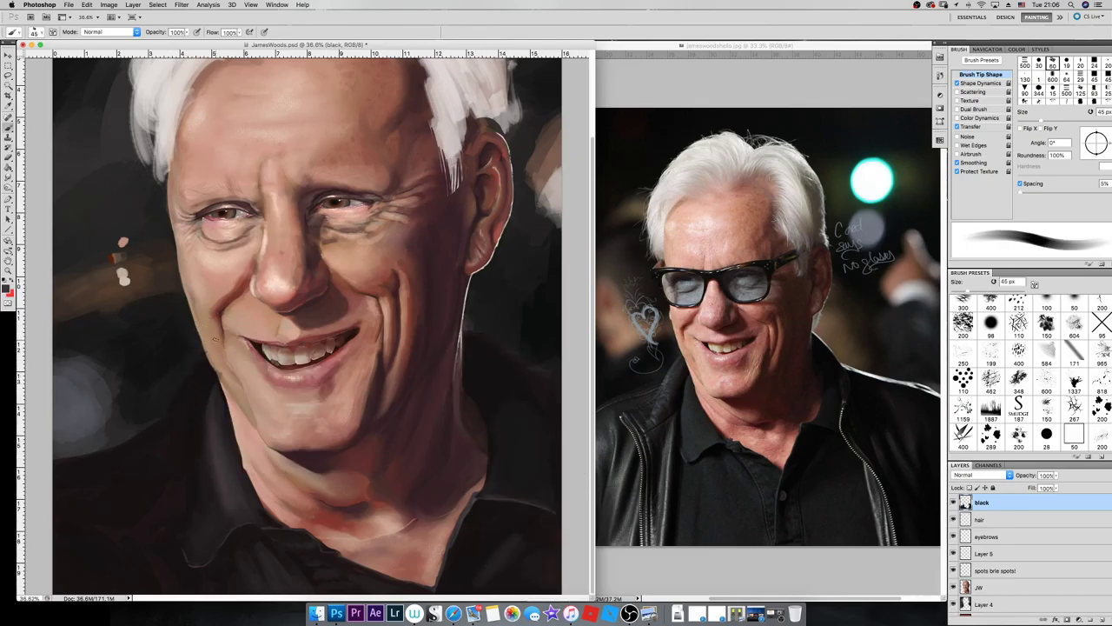
pyautogui.moveTo(159, 442); pyautogui.dragTo(226, 442)
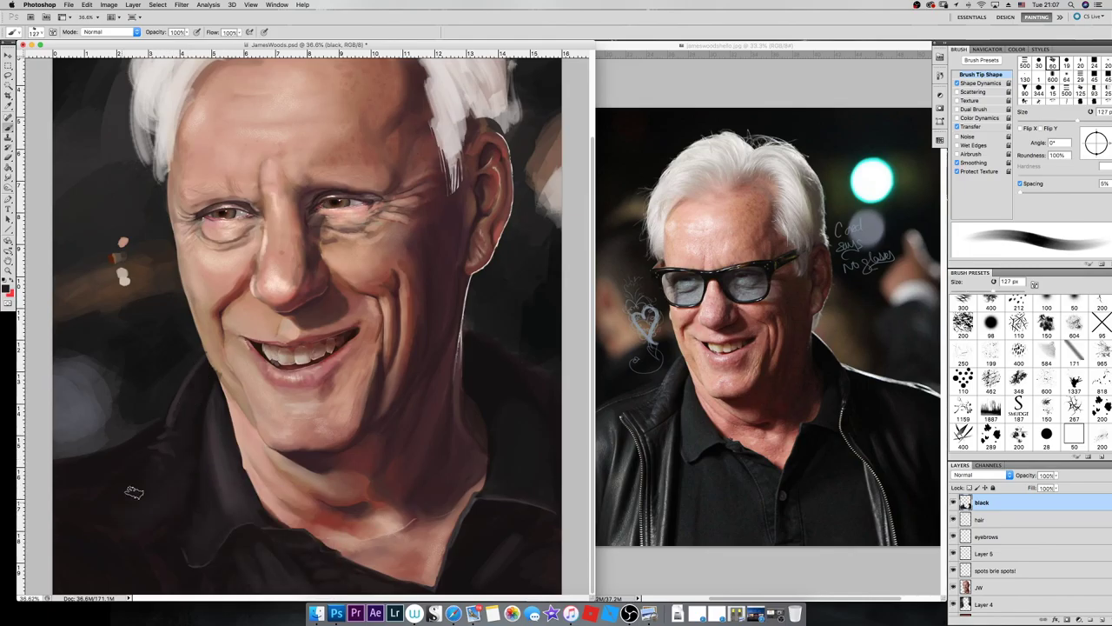
pyautogui.moveTo(180, 542); pyautogui.dragTo(91, 542)
pyautogui.moveTo(330, 355); pyautogui.dragTo(343, 354)
# - Back on the black layer, continue painting the shirt at 45, 65 and 21 px
pyautogui.rightClick(407, 578)
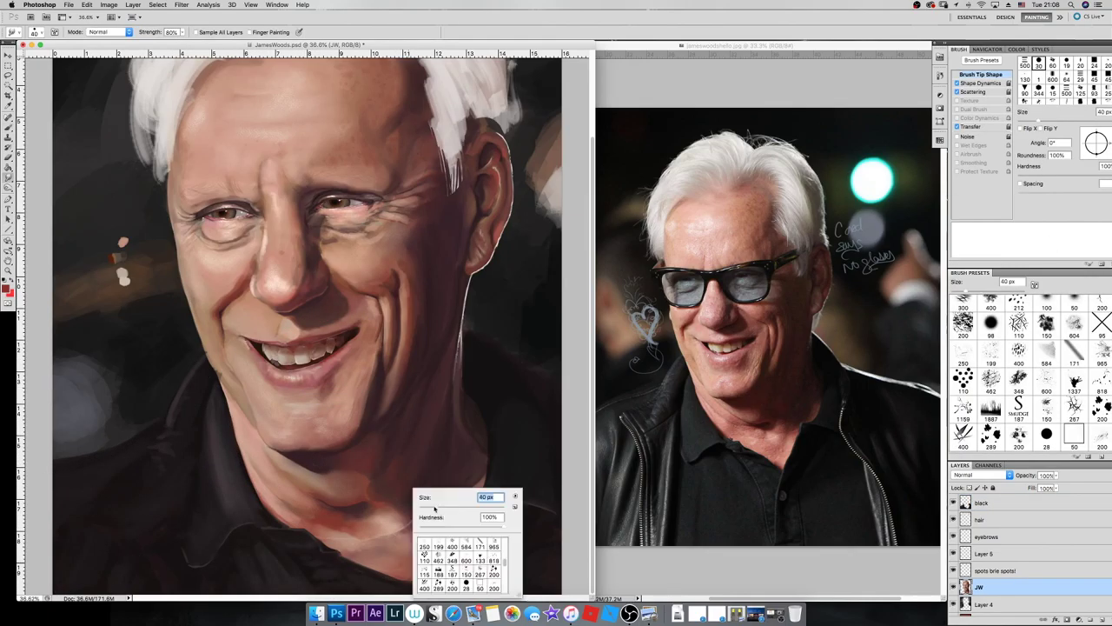
pyautogui.hotkey('alt', '.')
pyautogui.moveTo(357, 563); pyautogui.dragTo(363, 563)
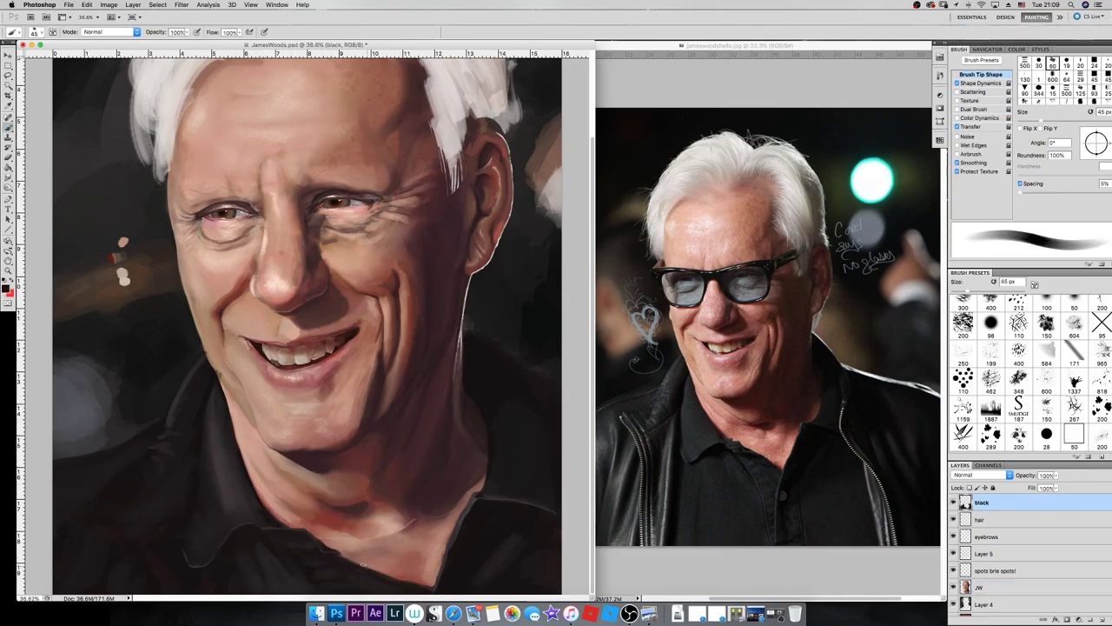
pyautogui.press(']')
pyautogui.press(']')
pyautogui.moveTo(470, 408); pyautogui.dragTo(431, 408)
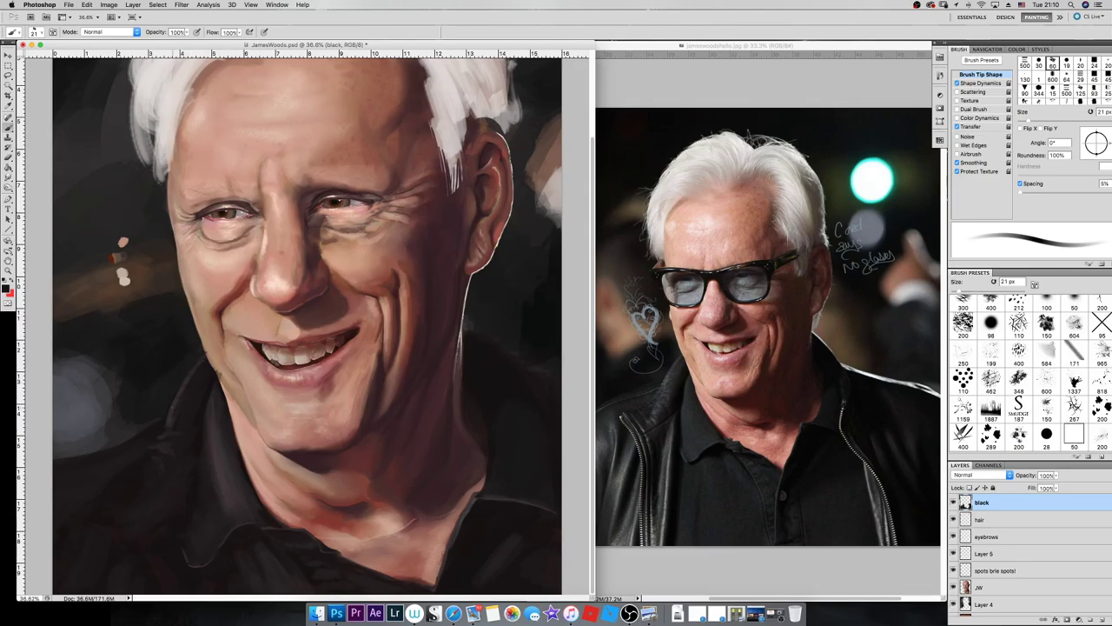
# - Blend with the Smudge tool, then return to the brush at 23 px
pyautogui.press('r')
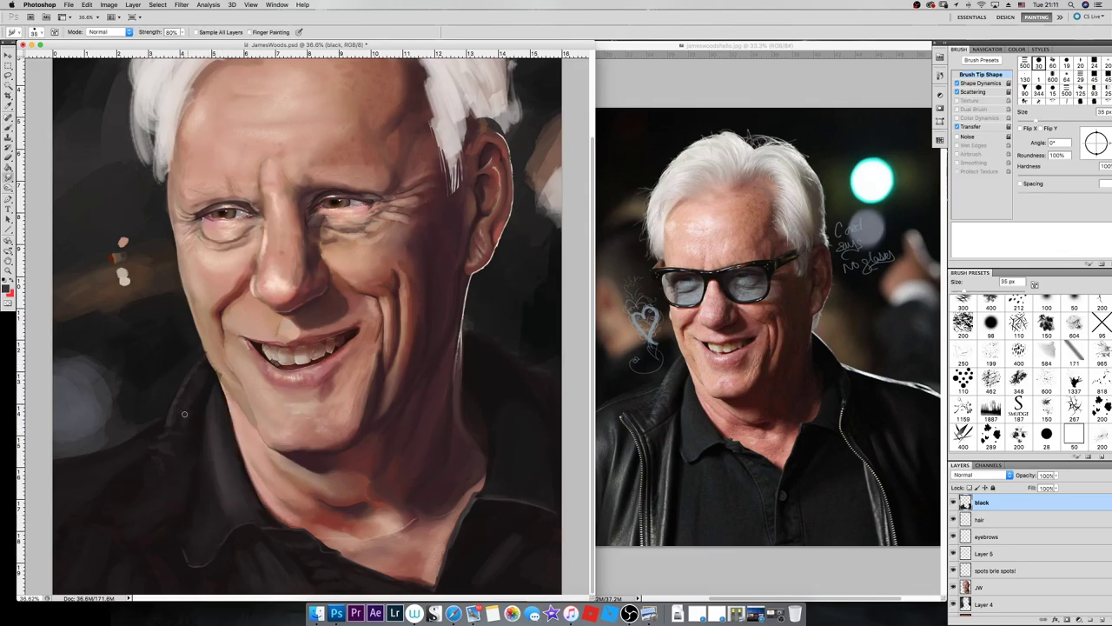
pyautogui.press('b')
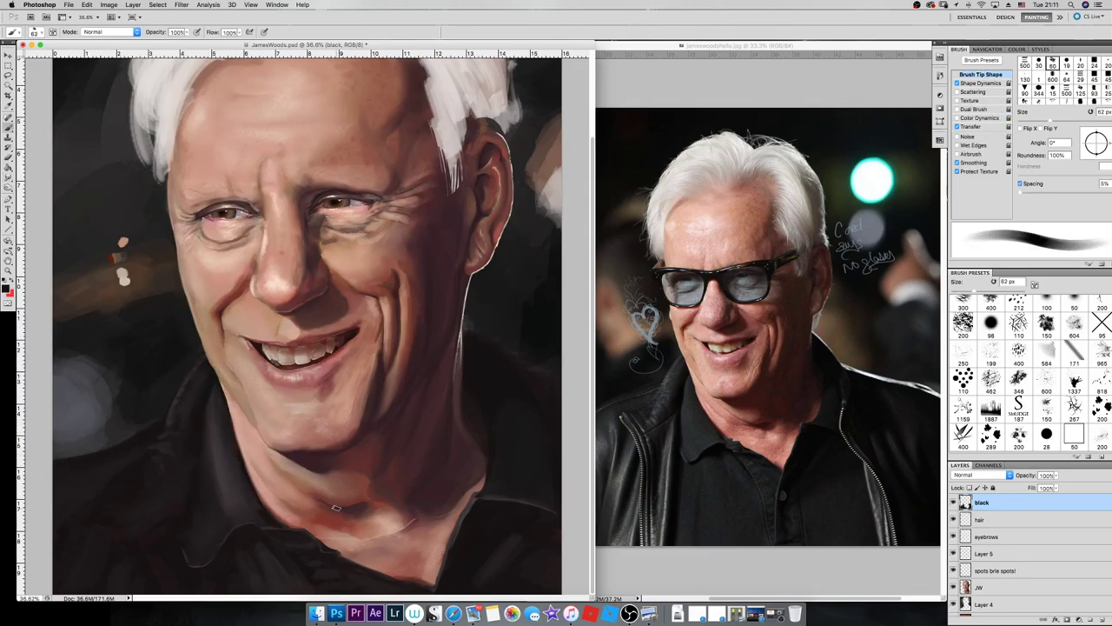
pyautogui.press(']')
pyautogui.press(']')
pyautogui.press(']')
pyautogui.moveTo(334, 439)
pyautogui.mouseDown()
pyautogui.moveTo(195, 463)
pyautogui.moveTo(170, 514)
pyautogui.mouseUp()
pyautogui.rightClick(182, 513)
pyautogui.moveTo(181, 513); pyautogui.dragTo(182, 483)
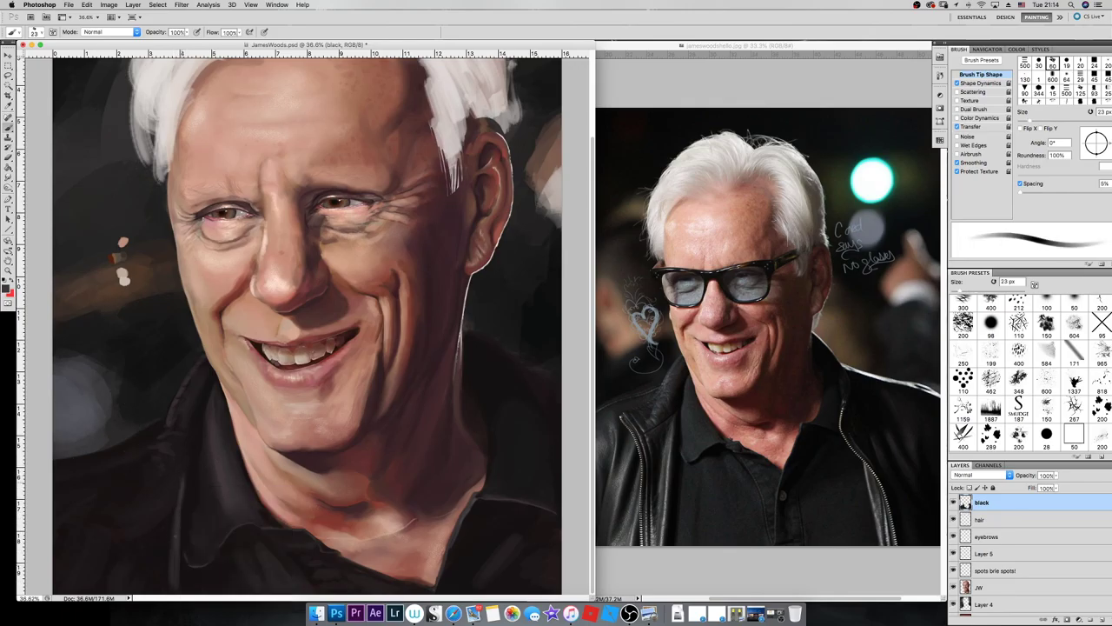
# - Paint thin light highlights along the shirt collar and the shirt edge
pyautogui.moveTo(174, 582); pyautogui.dragTo(179, 482)
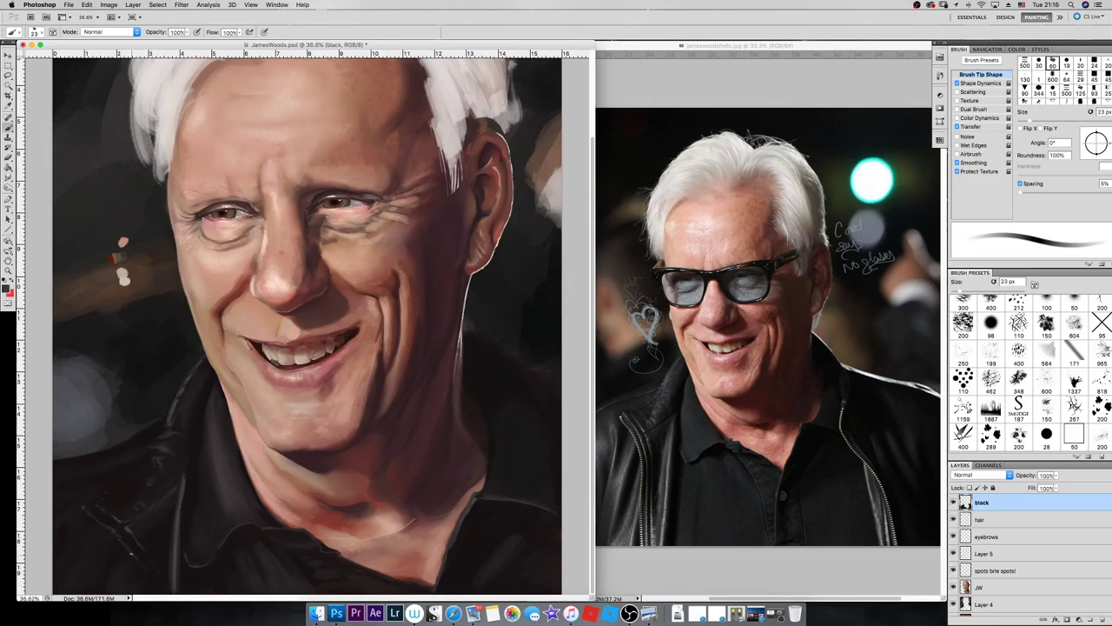
pyautogui.moveTo(54, 469); pyautogui.dragTo(144, 443)
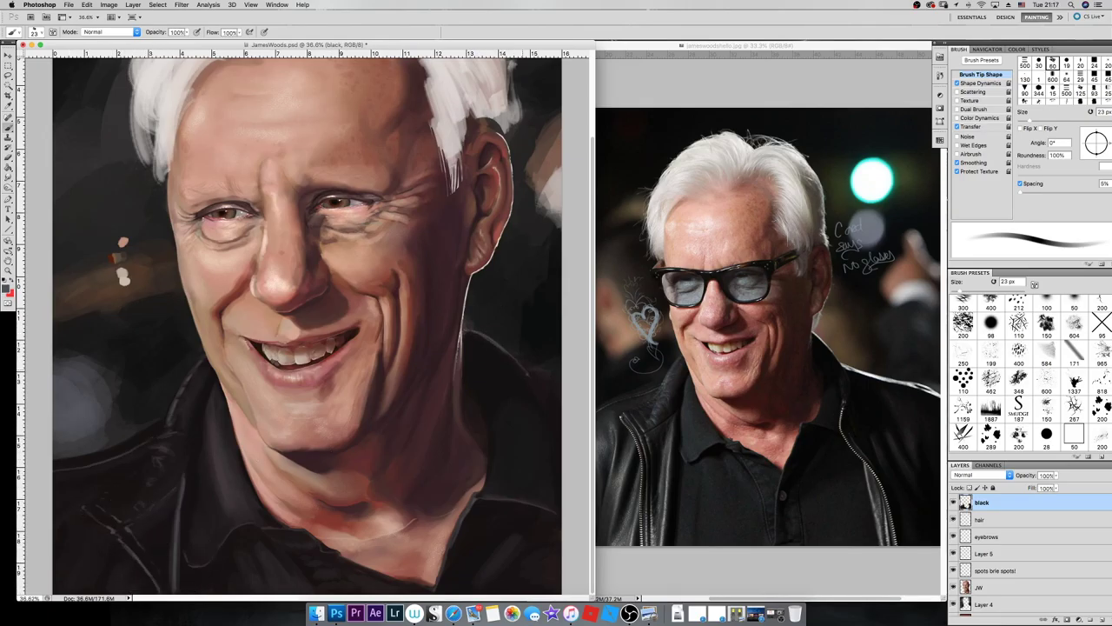
pyautogui.press(']')
pyautogui.press('[')
pyautogui.press('[')
pyautogui.press('[')
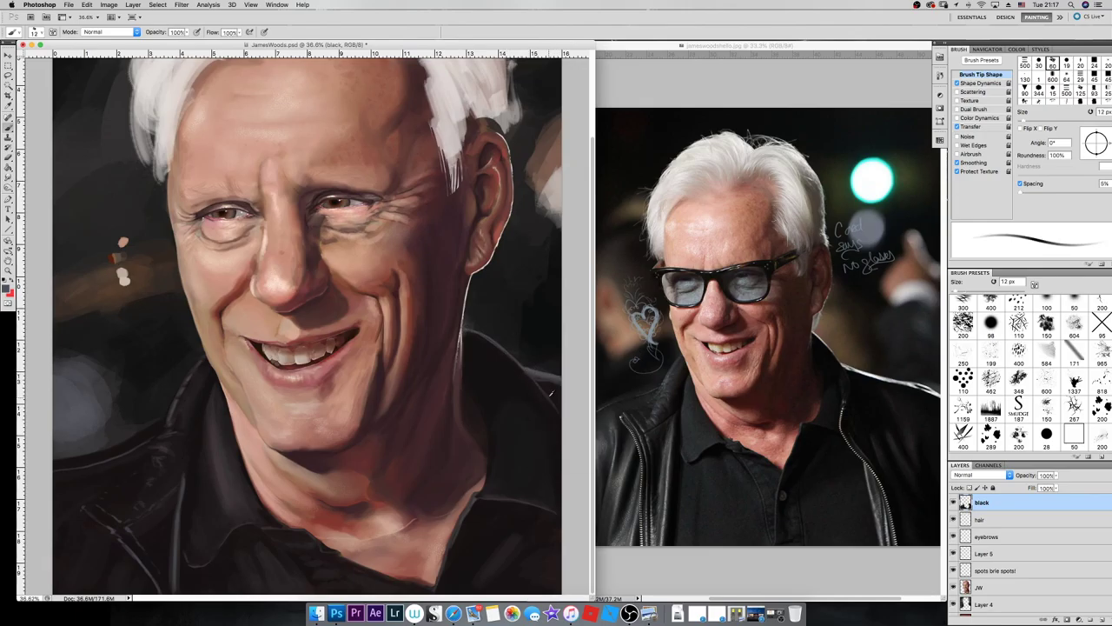
pyautogui.press(']')
pyautogui.press(']')
pyautogui.press(']')
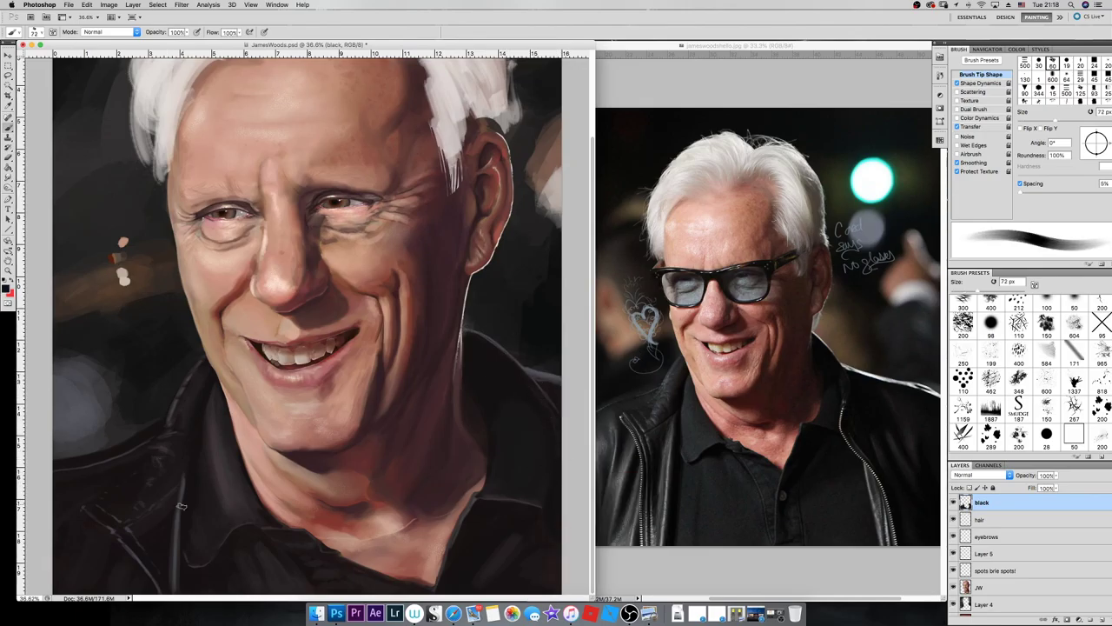
pyautogui.press('[')
pyautogui.press('[')
pyautogui.press('[')
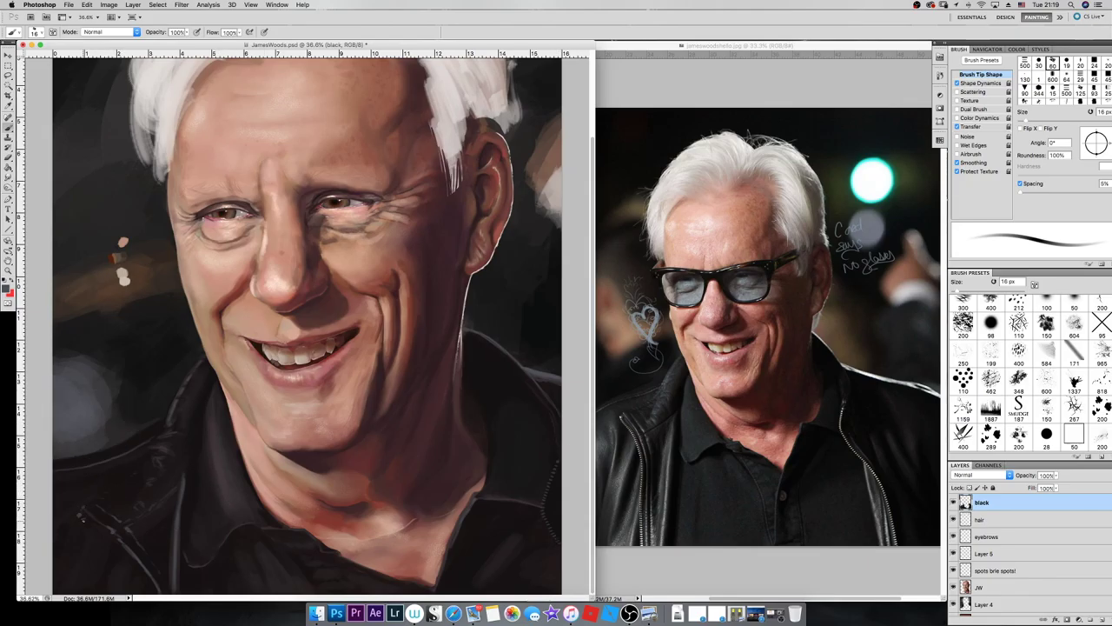
# - Set the paint colour to black and resize the brush from 48 px to 15 px
pyautogui.rightClick(149, 563)
pyautogui.press('Return')
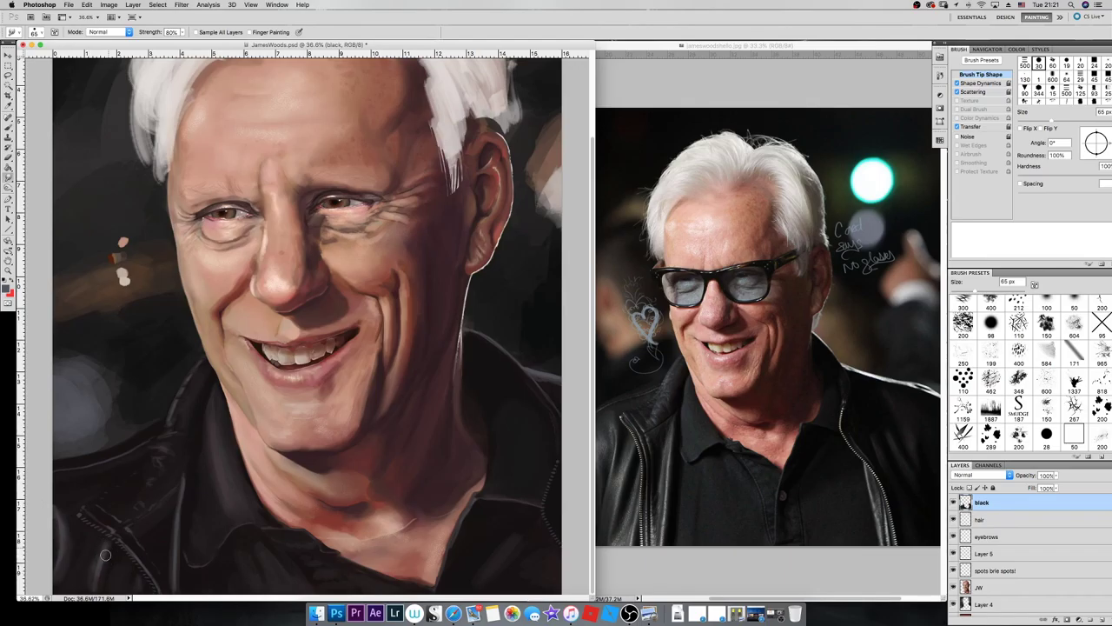
pyautogui.keyDown('alt'); pyautogui.click(113, 556); pyautogui.keyUp('alt')
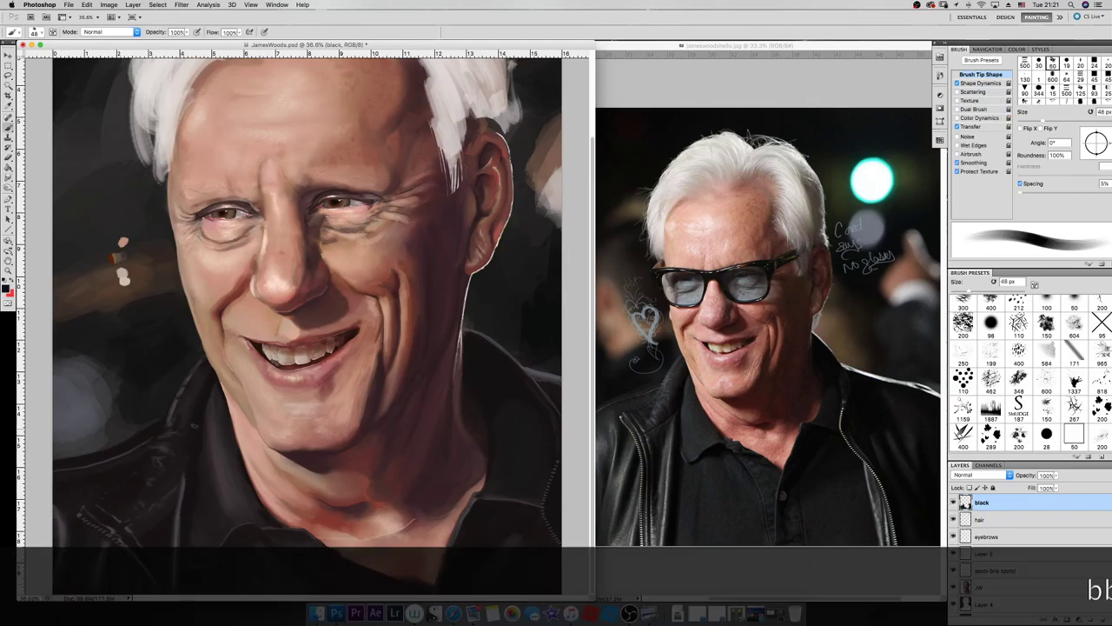
pyautogui.rightClick(542, 501)
pyautogui.moveTo(581, 505); pyautogui.dragTo(565, 504)
pyautogui.press('Return')
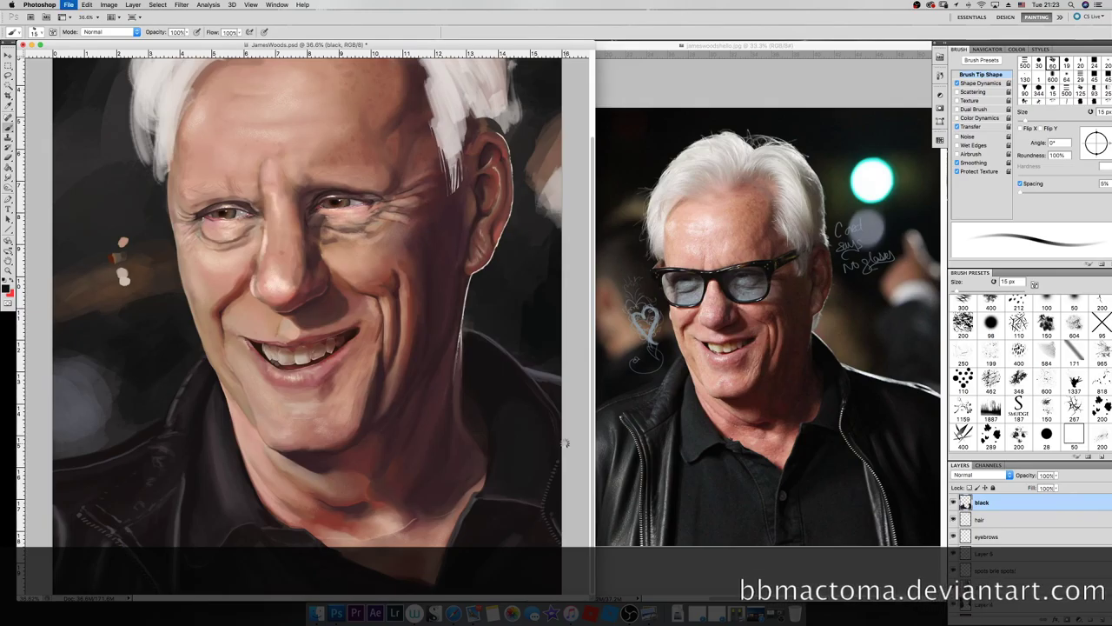
# - Set the brush to Linear Light mode with red as the paint colour
pyautogui.click(109, 32)
pyautogui.click(105, 179)
pyautogui.click(7, 289)
pyautogui.click(571, 437)
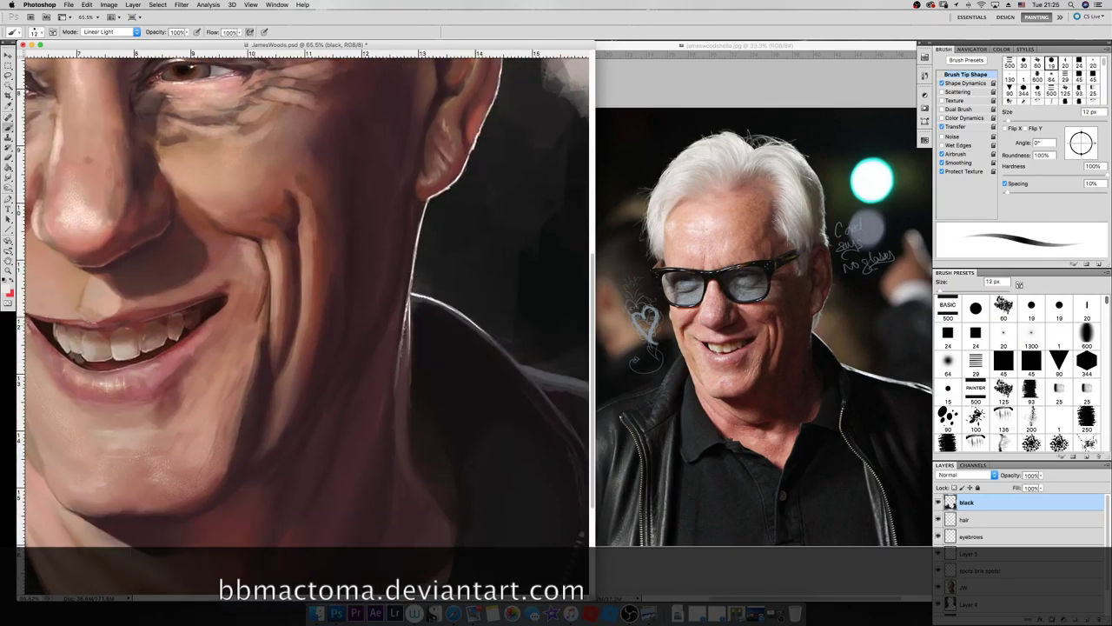
# - Brighten the jacket collar edge with a highlight stroke and set the brush to 50 px
pyautogui.moveTo(587, 382); pyautogui.dragTo(540, 372)
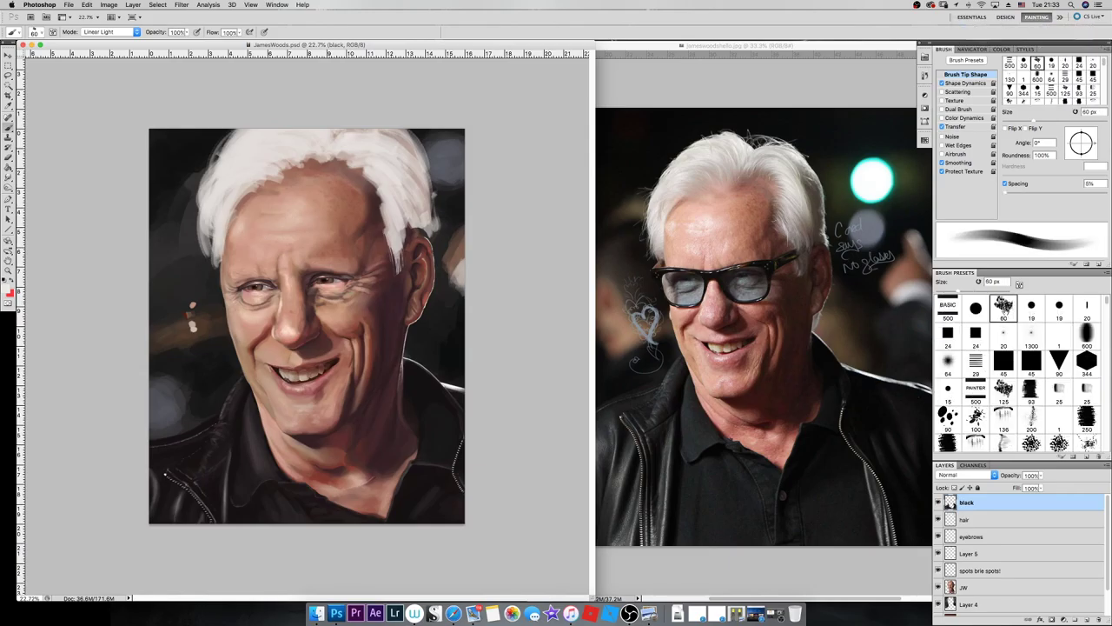
pyautogui.write('50')
pyautogui.press('Return')
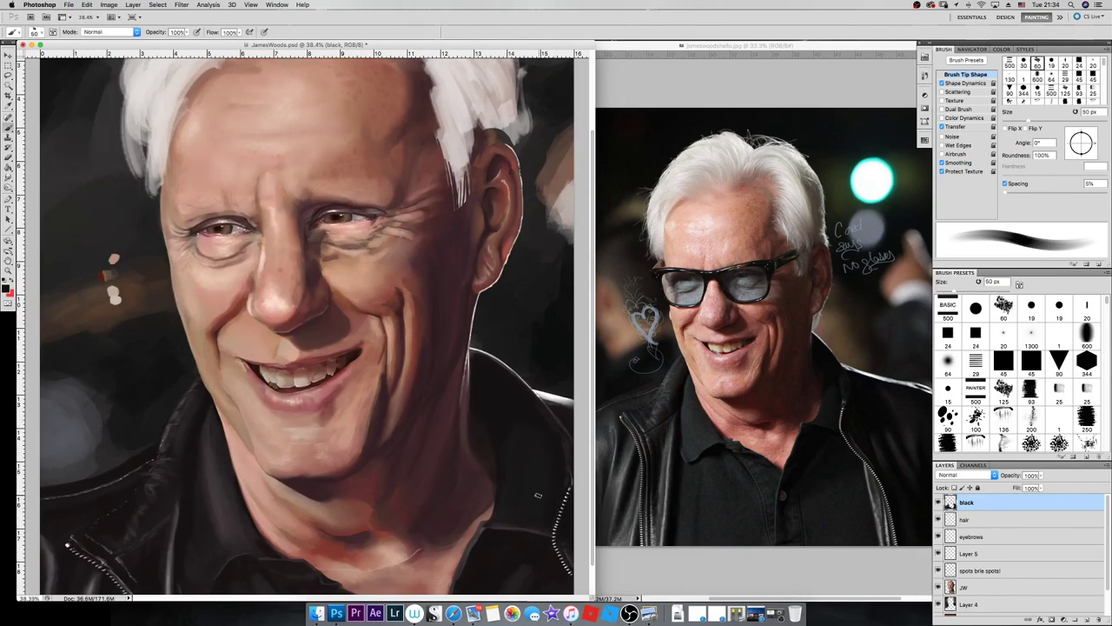
# - Scroll around the collar area and shrink the brush to 9 px
pyautogui.scroll(-3, 304, 374)
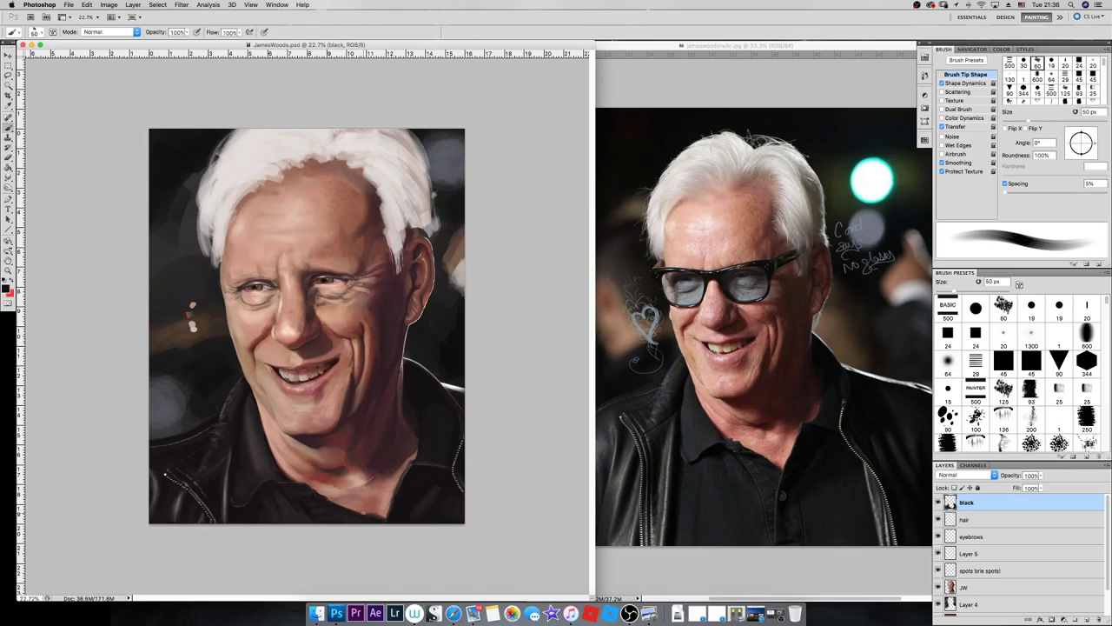
pyautogui.scroll(-2, 363, 513)
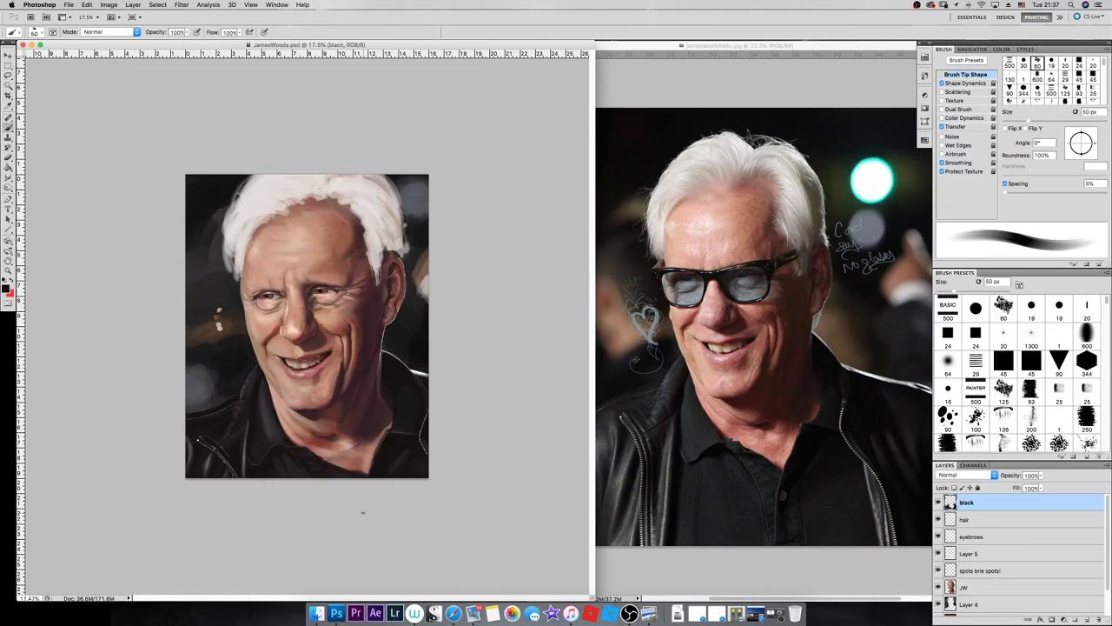
pyautogui.scroll(5, 363, 513)
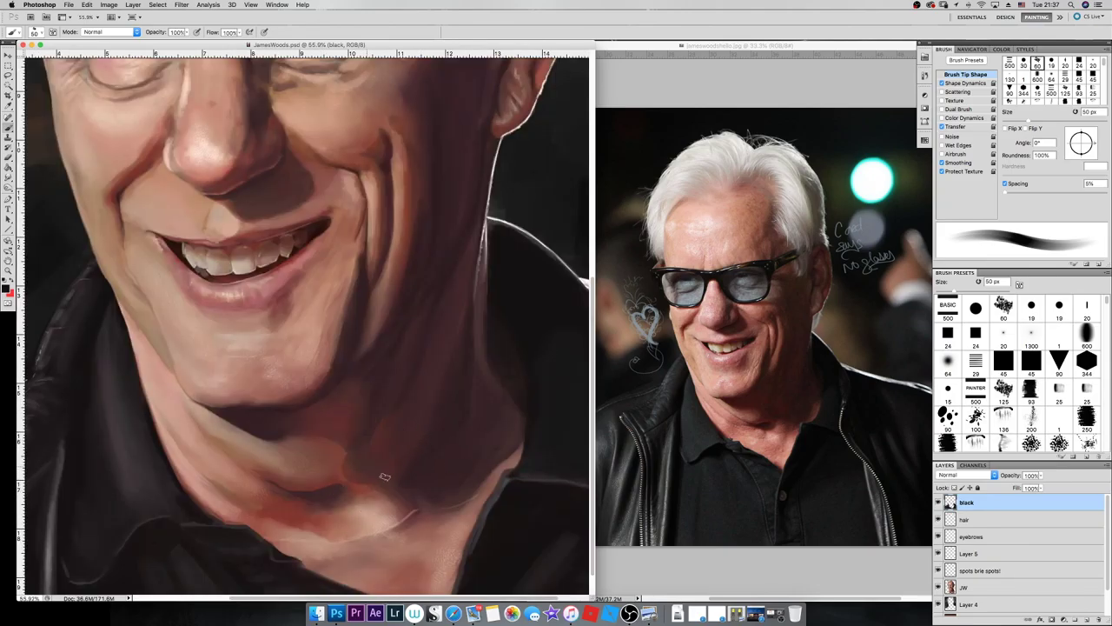
pyautogui.scroll(-2, 421, 468)
pyautogui.scroll(1, 417, 461)
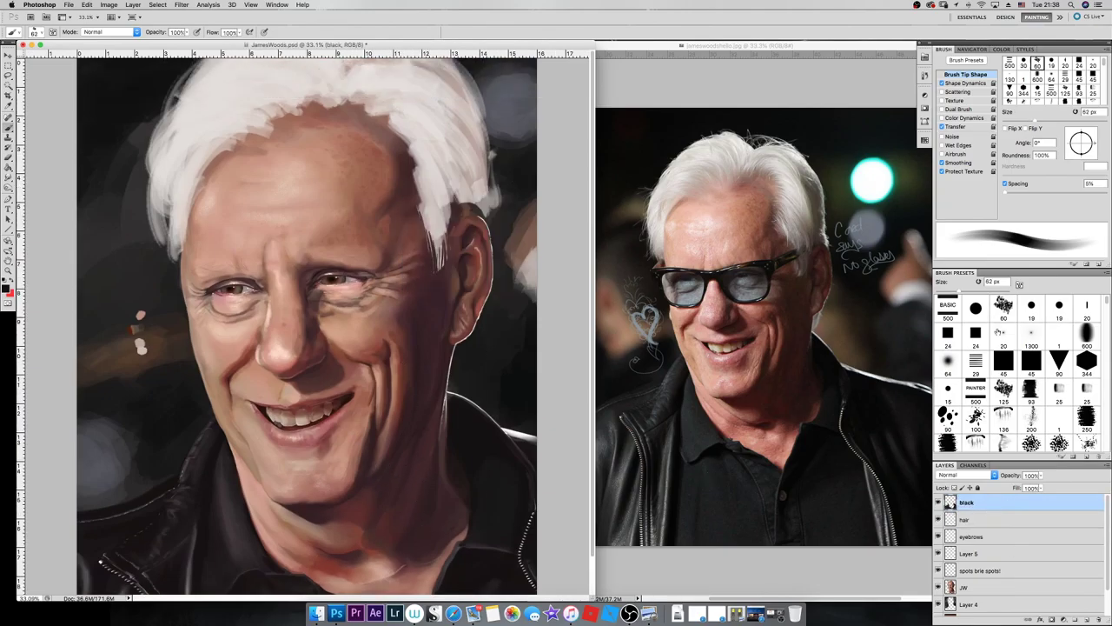
pyautogui.press('[')
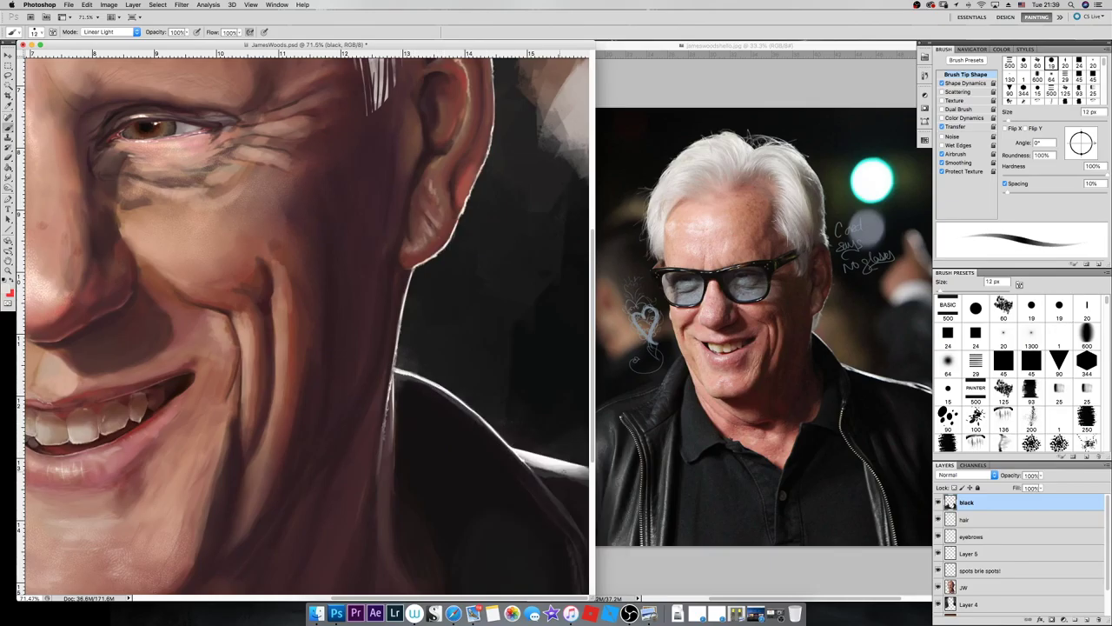
pyautogui.press('[')
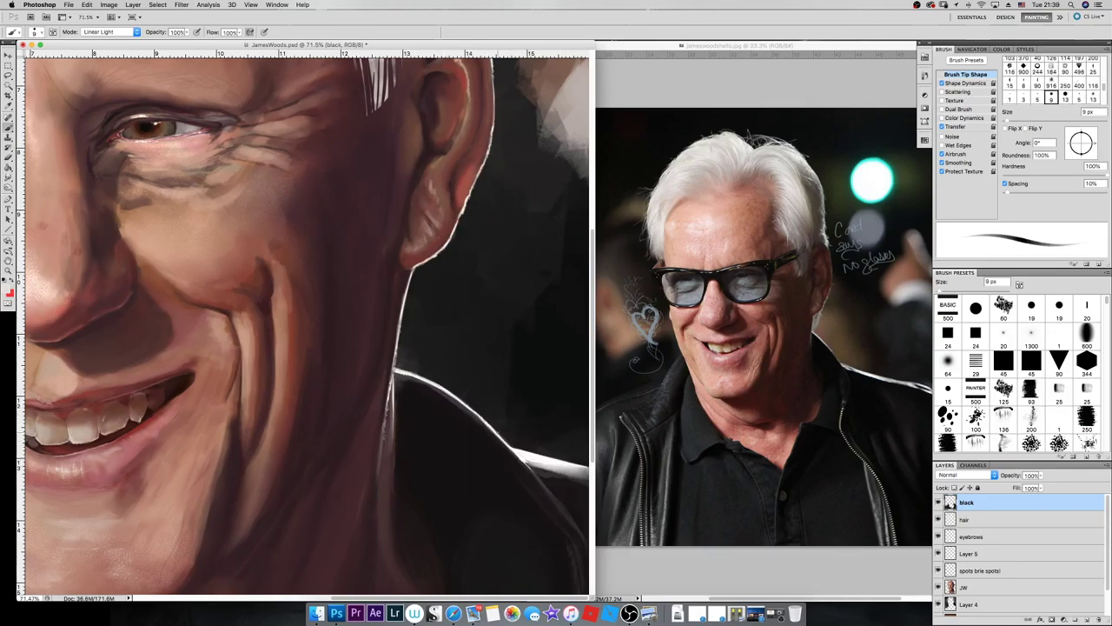
# - Fit the whole canvas in view and add Layer 6 above the hair layer
pyautogui.hotkey('ctrl', '0')
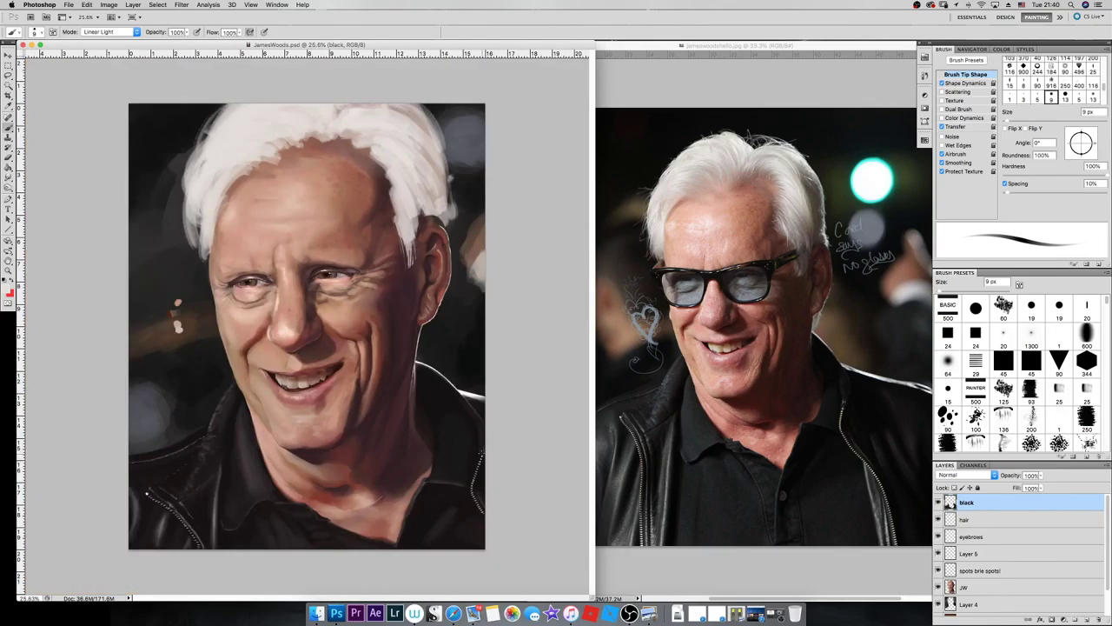
pyautogui.hotkey('alt', '[')
pyautogui.press('.')
pyautogui.press('.')
pyautogui.press('.')
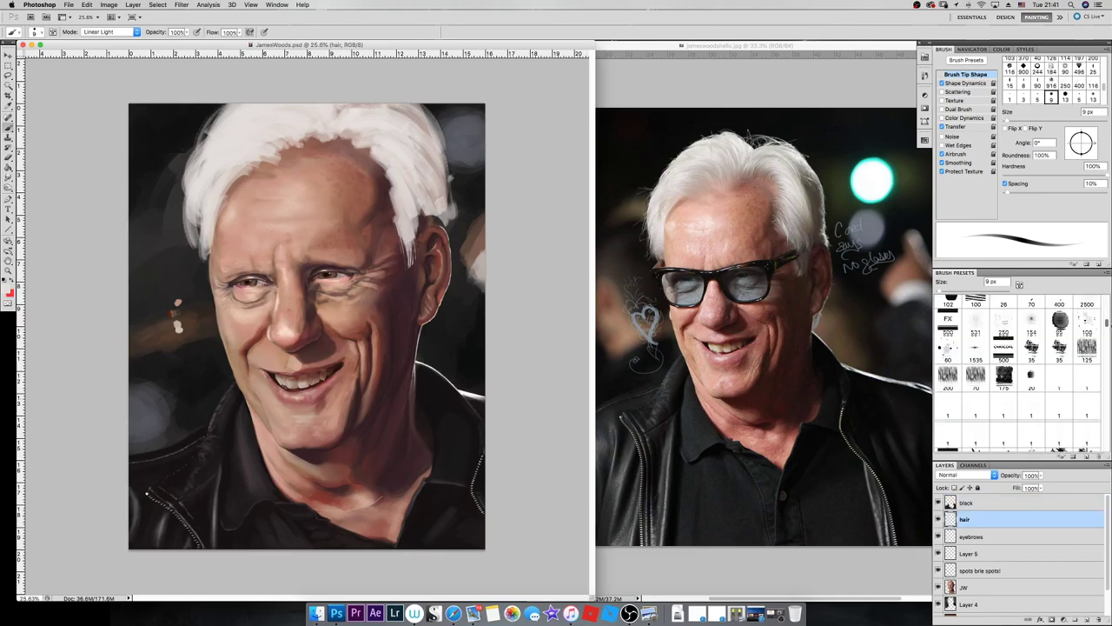
pyautogui.hotkey('ctrl', 'shift', 'alt', 'n')
# - Reset to Normal blending and paint large textured strands (170–288 px) across the hair
pyautogui.hotkey('shift', 'alt', 'n')
pyautogui.press(']')
pyautogui.press(']')
pyautogui.press(']')
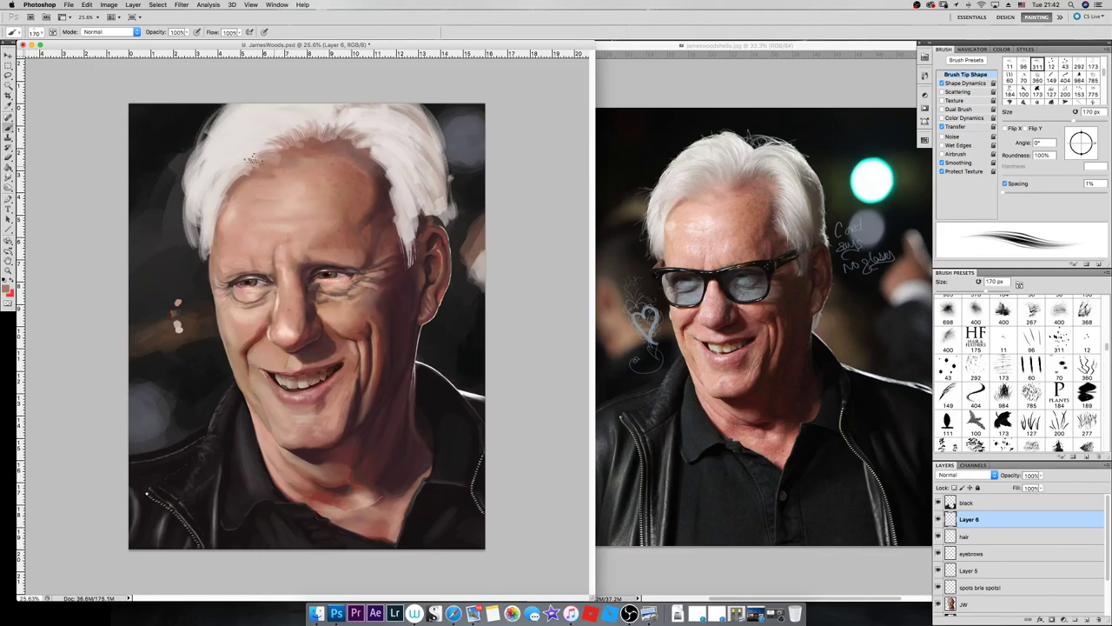
pyautogui.moveTo(379, 149)
pyautogui.mouseDown()
pyautogui.moveTo(405, 233)
pyautogui.moveTo(408, 213)
pyautogui.mouseUp()
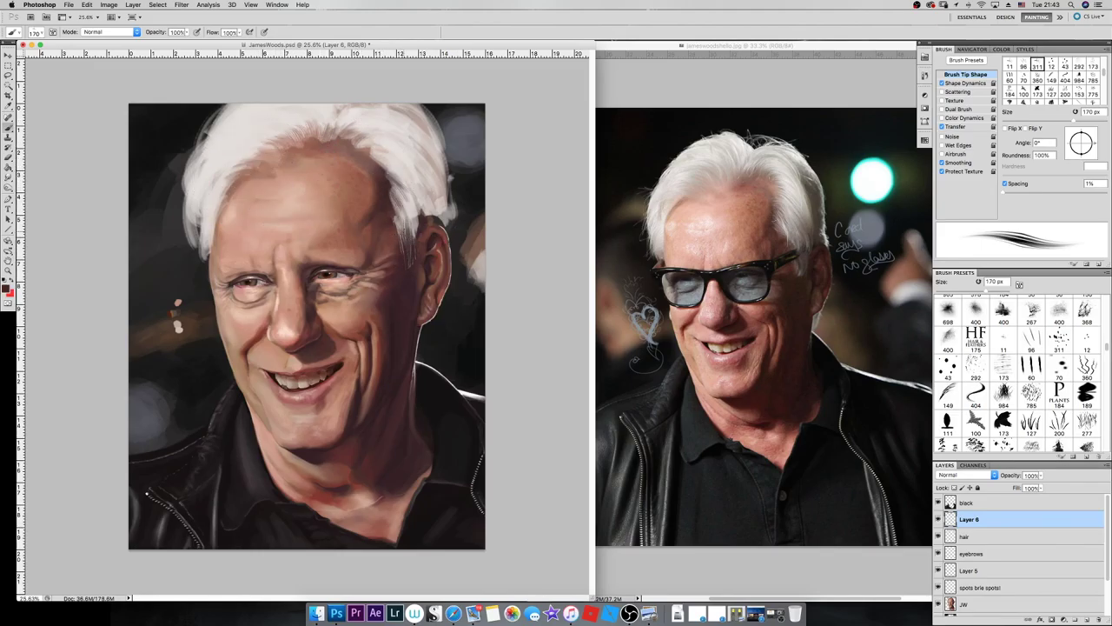
pyautogui.press(']')
pyautogui.press(']')
pyautogui.press(']')
pyautogui.moveTo(426, 133); pyautogui.dragTo(408, 213)
pyautogui.moveTo(382, 148)
pyautogui.mouseDown()
pyautogui.moveTo(348, 109)
pyautogui.moveTo(252, 126)
pyautogui.moveTo(209, 217)
pyautogui.mouseUp()
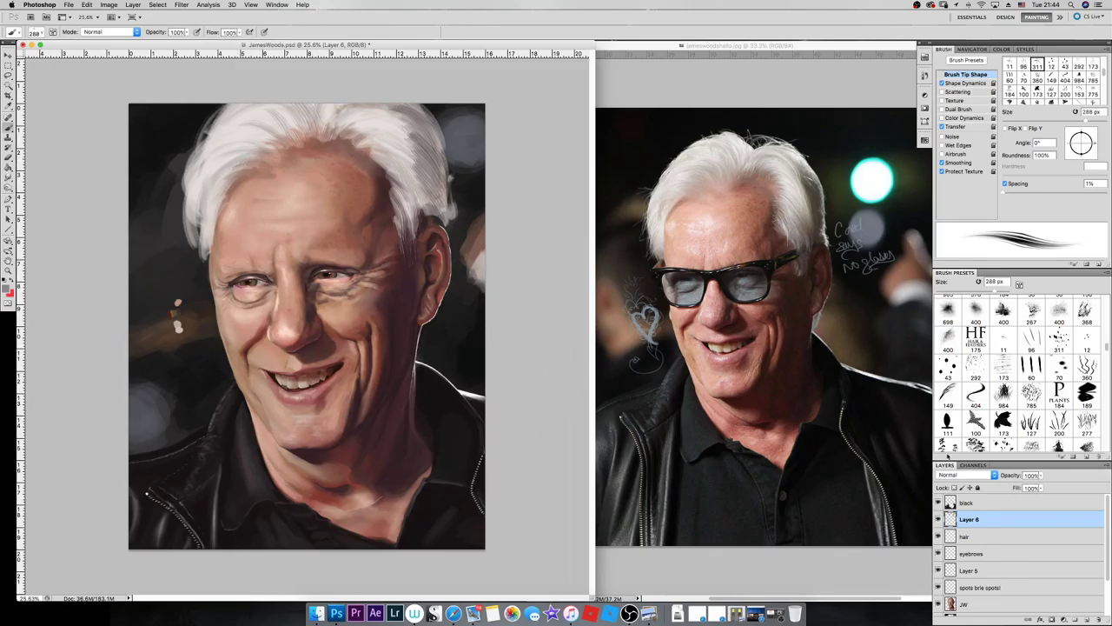
pyautogui.moveTo(278, 126); pyautogui.dragTo(204, 200)
pyautogui.moveTo(408, 109); pyautogui.dragTo(322, 109)
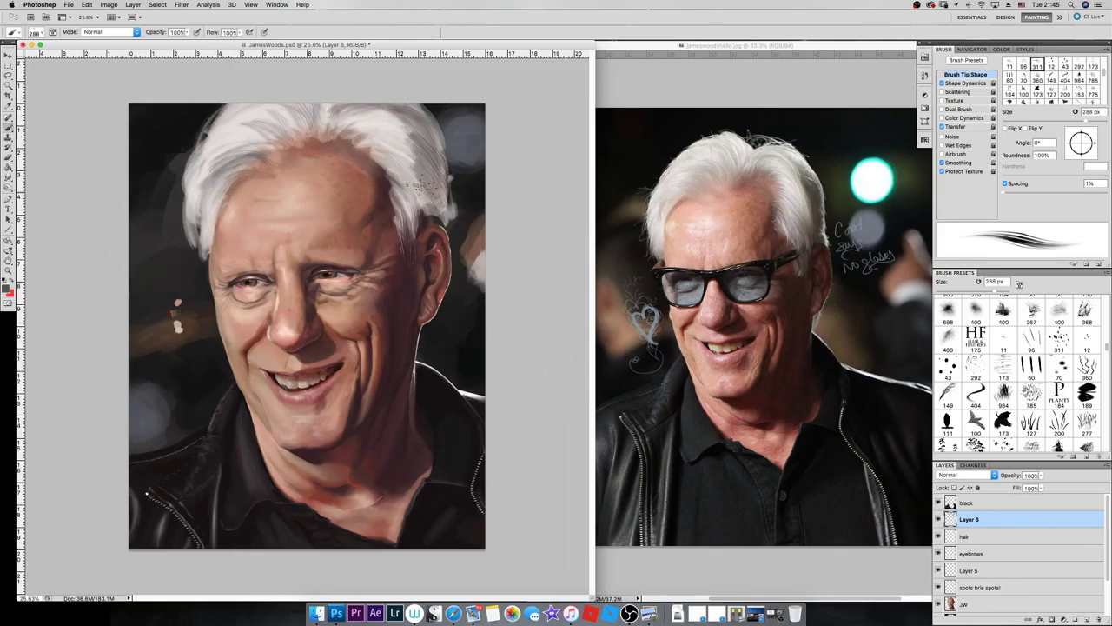
pyautogui.moveTo(425, 135); pyautogui.dragTo(434, 208)
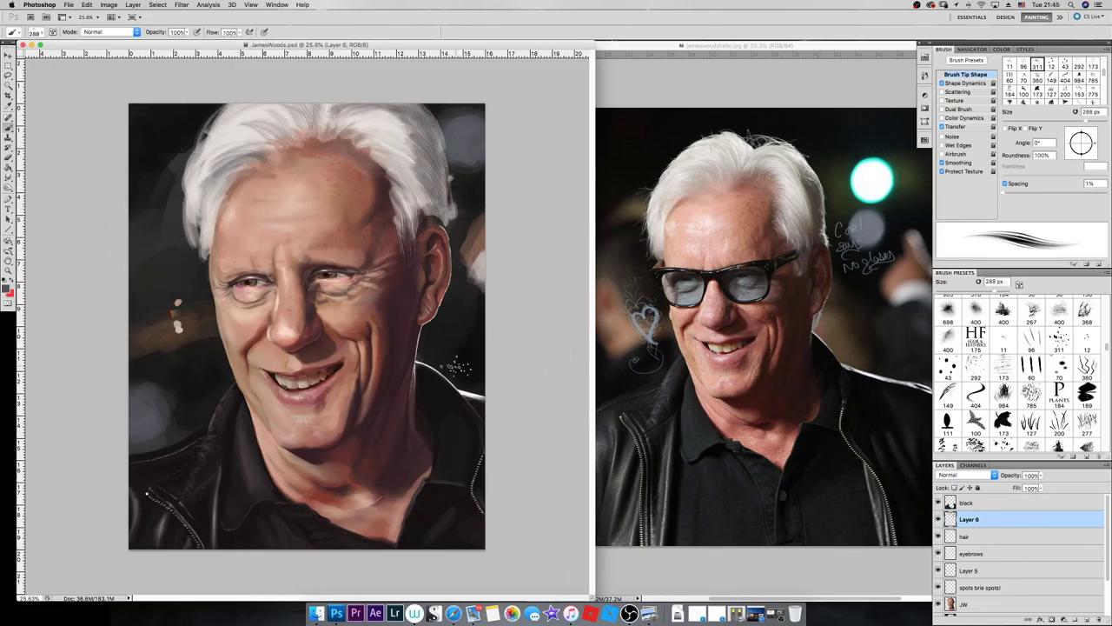
# - With a smaller brush, paint white strands above the ear, over the top-left scalp and right edge
pyautogui.press('.')
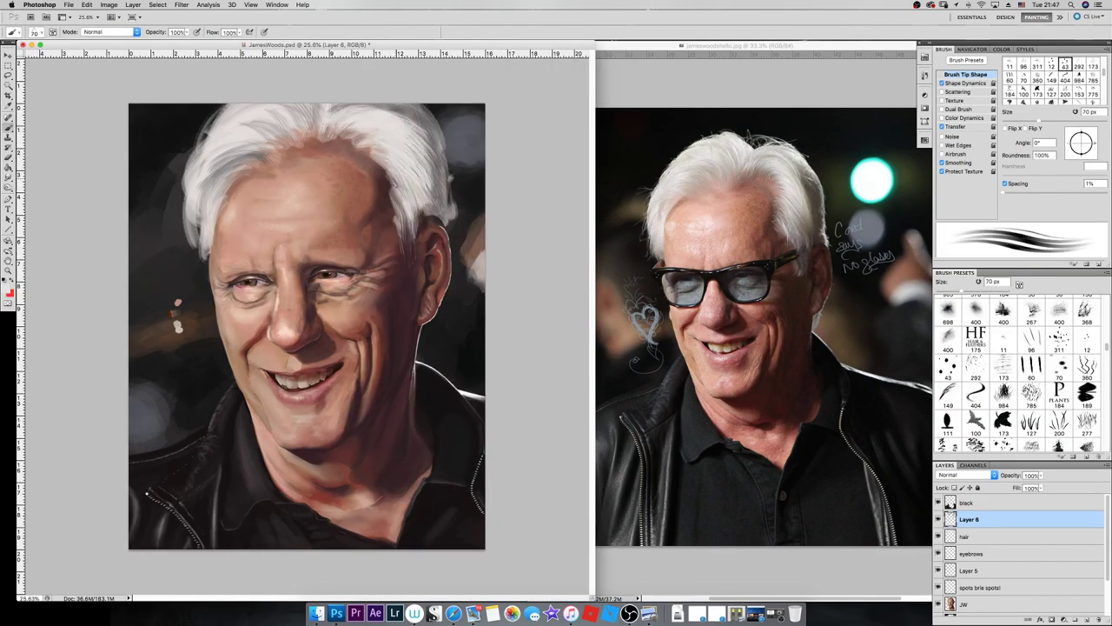
pyautogui.press('[')
pyautogui.press('[')
pyautogui.press('[')
pyautogui.moveTo(432, 228); pyautogui.dragTo(428, 157)
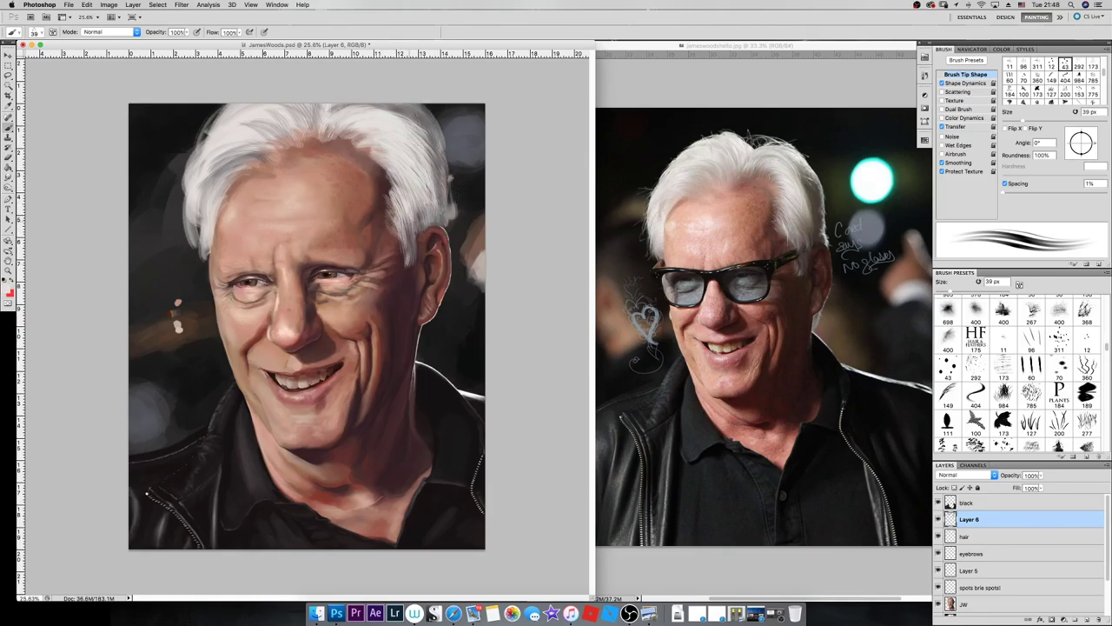
pyautogui.press('[')
pyautogui.press('[')
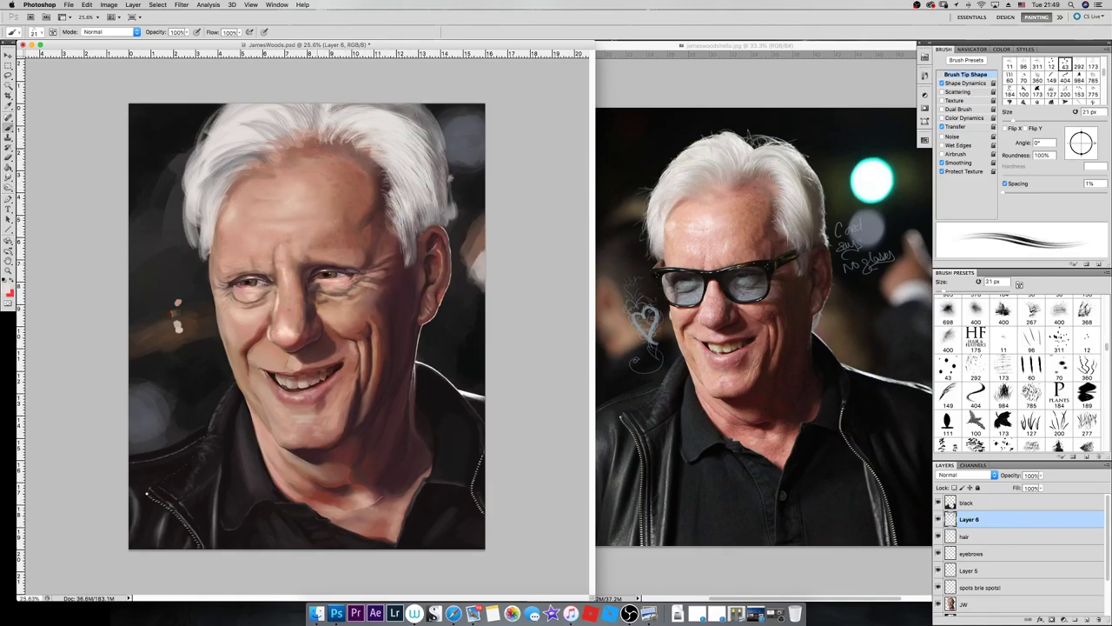
pyautogui.moveTo(269, 154)
pyautogui.mouseDown()
pyautogui.moveTo(230, 160)
pyautogui.moveTo(203, 193)
pyautogui.mouseUp()
pyautogui.moveTo(228, 108); pyautogui.dragTo(186, 172)
pyautogui.moveTo(430, 104); pyautogui.dragTo(369, 108)
pyautogui.moveTo(440, 135); pyautogui.dragTo(448, 231)
pyautogui.moveTo(439, 106); pyautogui.dragTo(407, 198)
pyautogui.press('[')
pyautogui.press('[')
pyautogui.press('[')
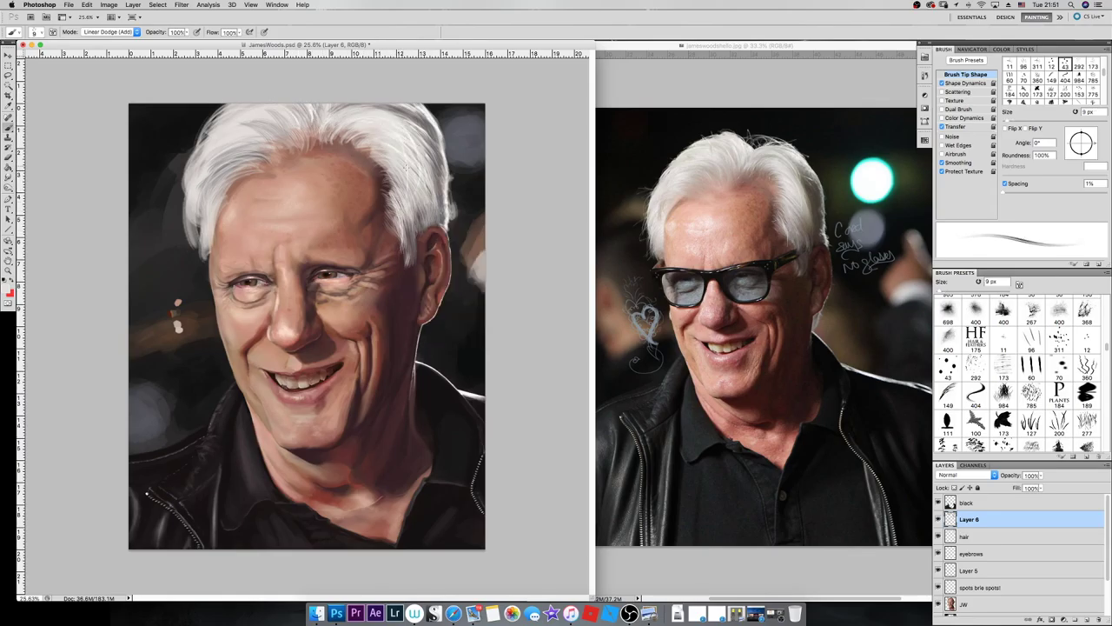
# - Set a 20 px Normal-mode brush on Layer 6 and sample the hair colour
pyautogui.hotkey('alt', '[')
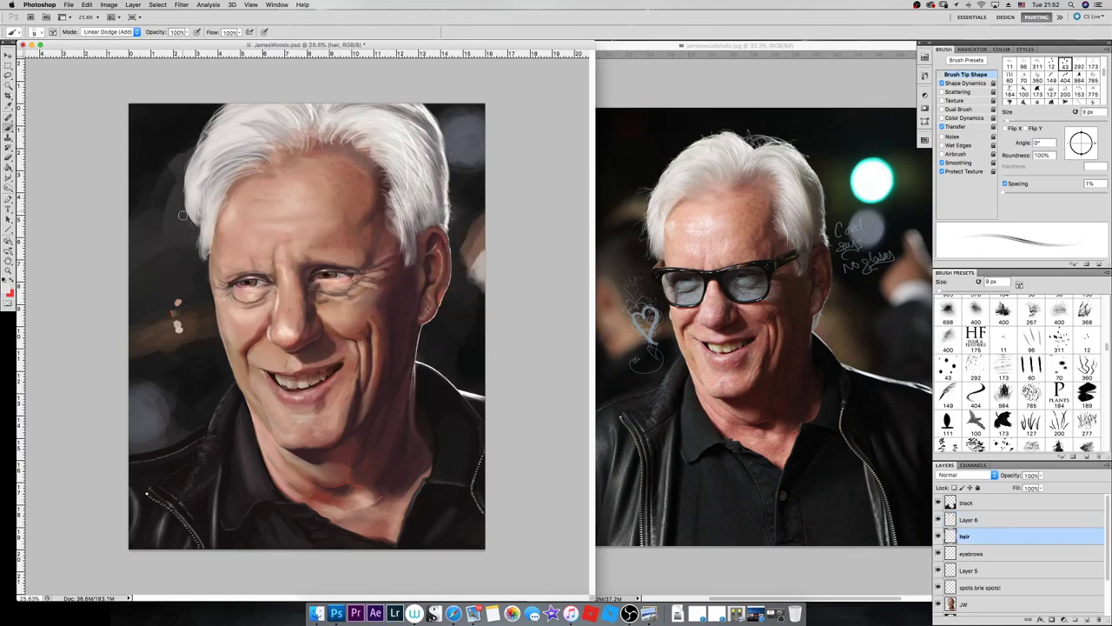
pyautogui.rightClick(254, 173)
pyautogui.write('20')
pyautogui.press('Return')
pyautogui.hotkey('alt', ']')
pyautogui.hotkey('shift', 'alt', 'n')
pyautogui.keyDown('alt'); pyautogui.click(396, 139); pyautogui.keyUp('alt')
pyautogui.keyDown('alt'); pyautogui.click(303, 233); pyautogui.keyUp('alt')
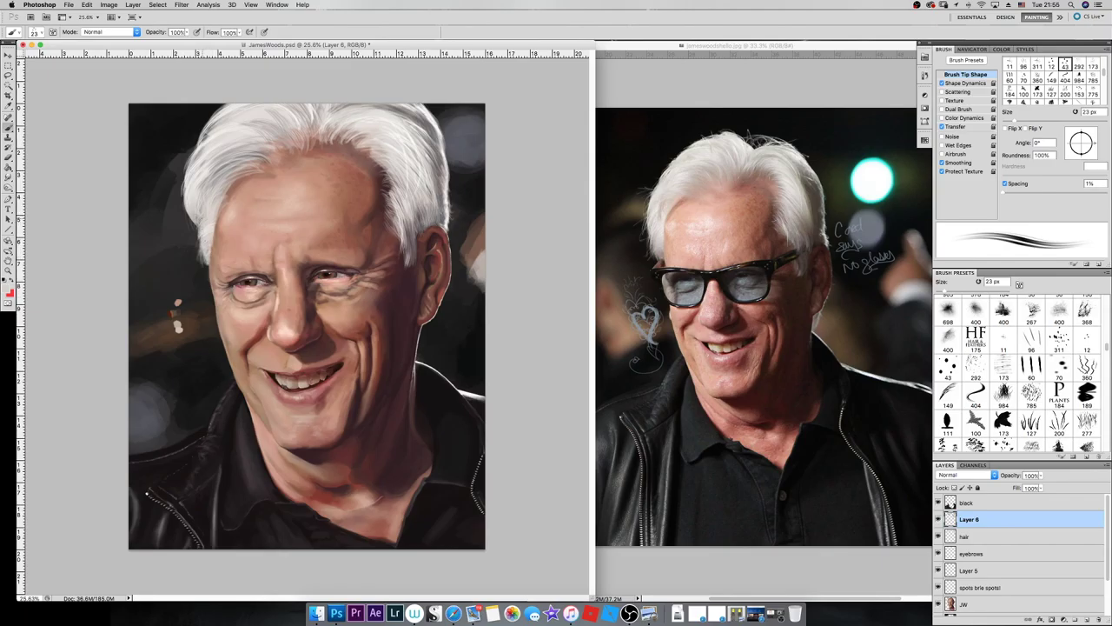
# - Switch to Linear Light at 23 px and brighten the forehead with light strokes
pyautogui.press(',')
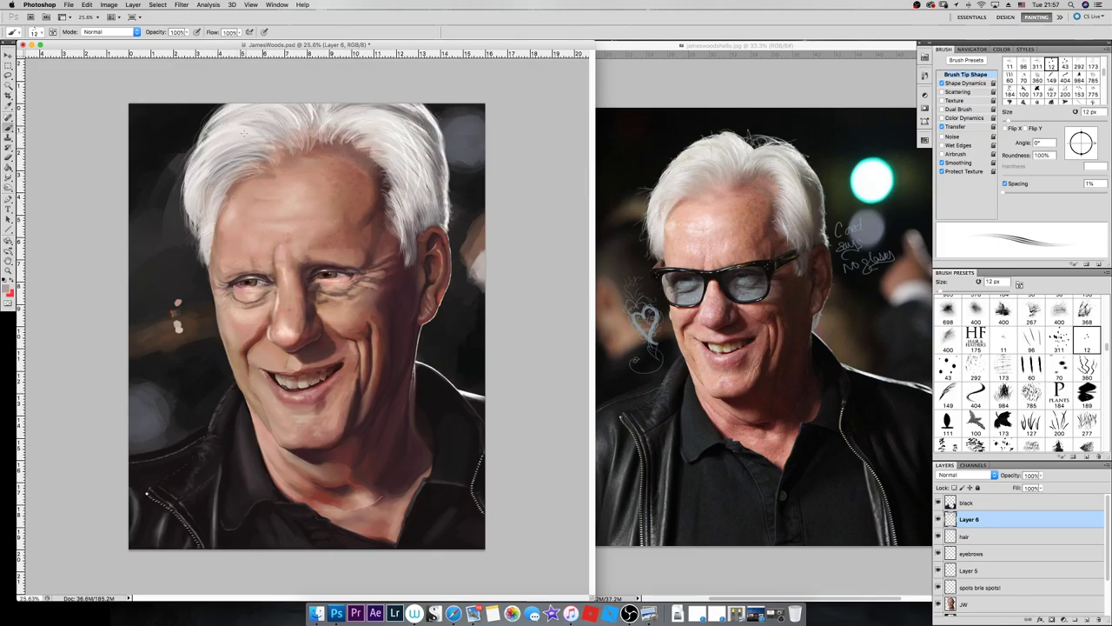
pyautogui.press('.')
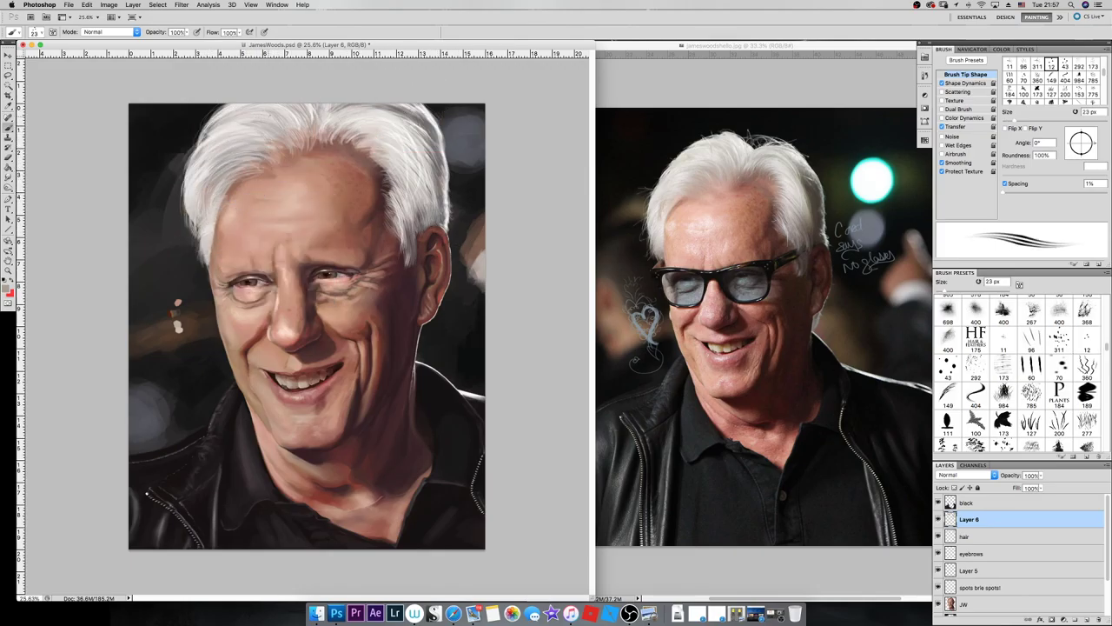
pyautogui.click(109, 31)
pyautogui.click(104, 178)
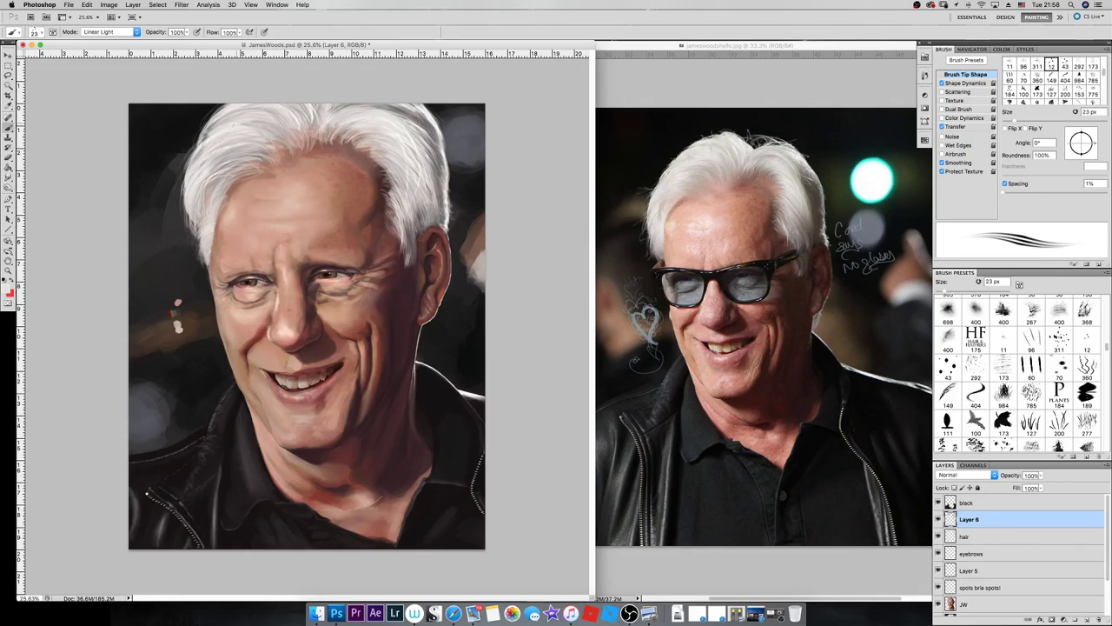
pyautogui.moveTo(220, 148); pyautogui.dragTo(210, 198)
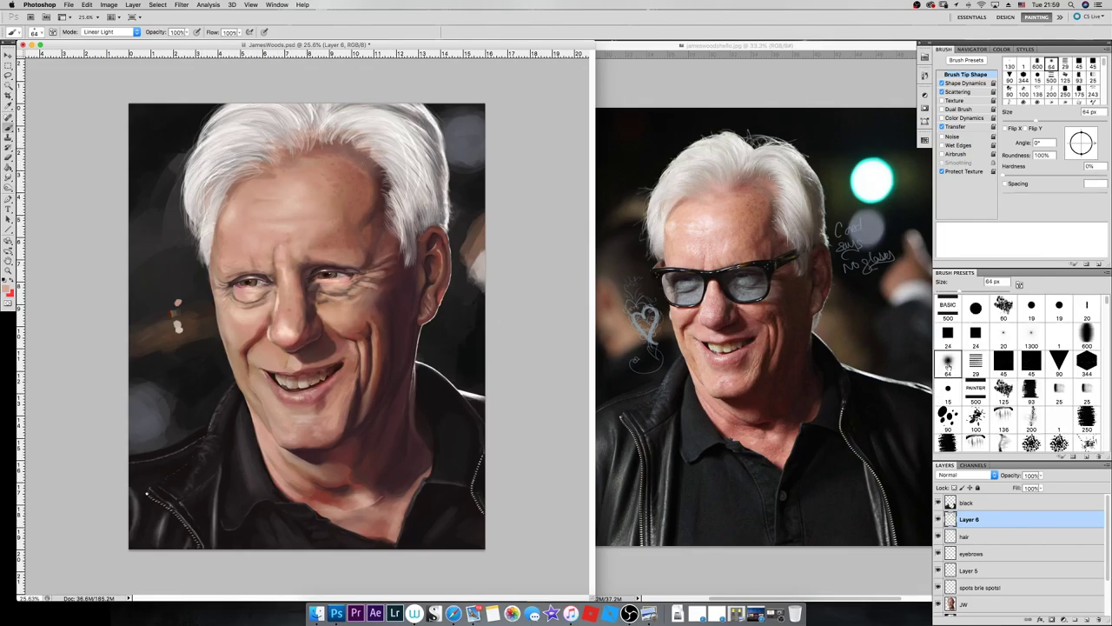
pyautogui.rightClick(311, 154)
# - Add Layer 7 in Multiply mode at 39% opacity and save the portrait
pyautogui.hotkey('ctrl', 'shift', 'alt', 'n')
pyautogui.click(1032, 333)
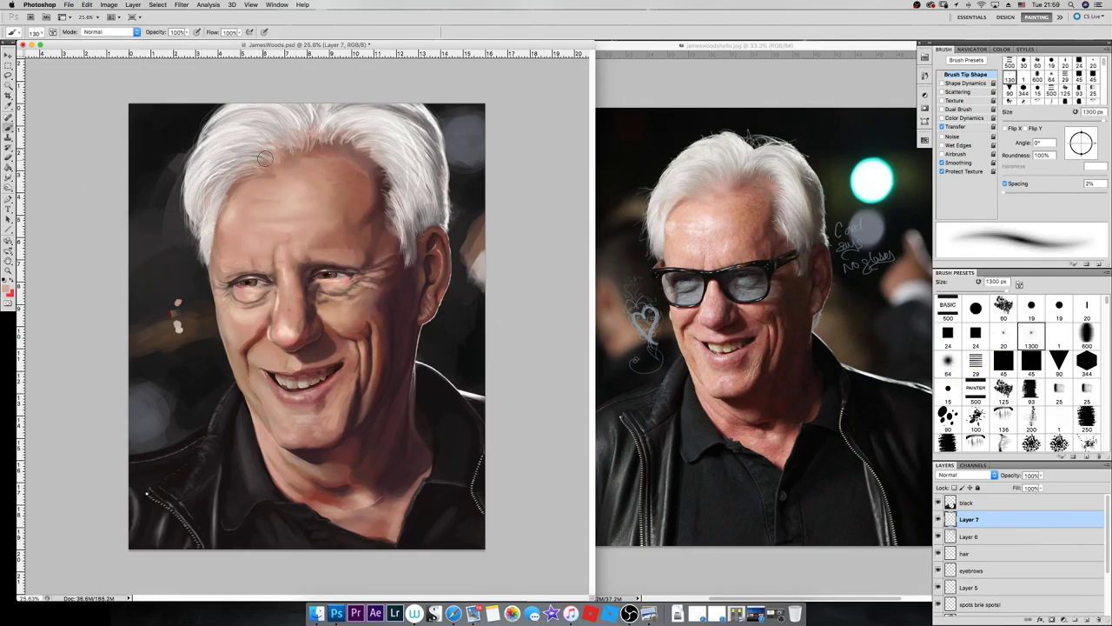
pyautogui.hotkey('shift', 'alt', 'o')
pyautogui.hotkey('shift', 'alt', 'm')
pyautogui.press('7')
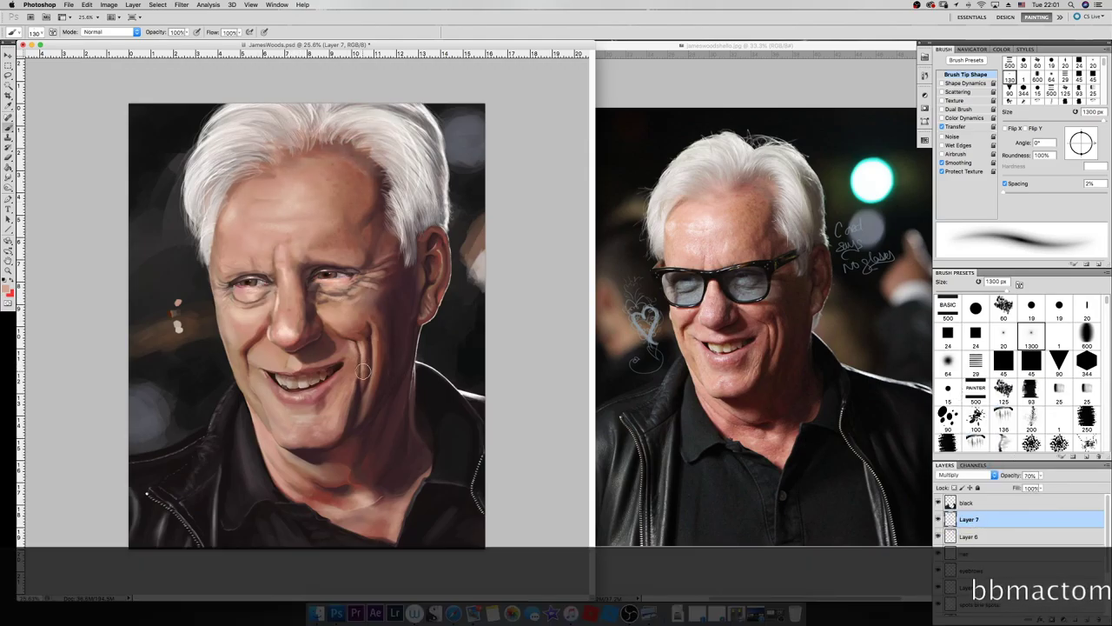
pyautogui.press('3')
pyautogui.press('9')
pyautogui.hotkey('ctrl', 's')
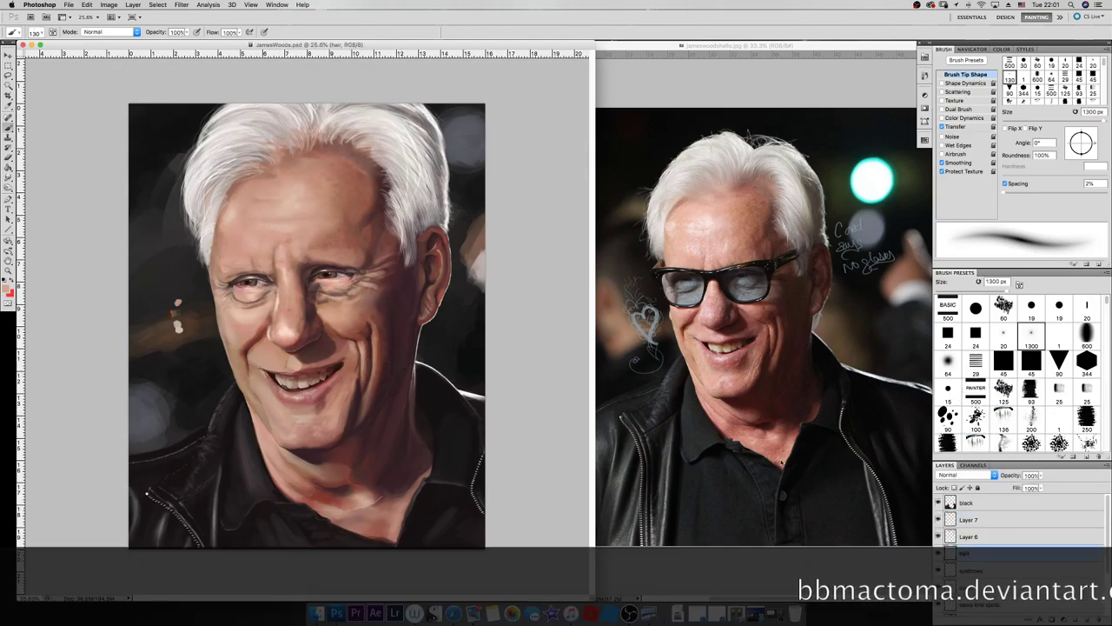
# - Hide the hair layer to check the scalp beneath, then save again
pyautogui.press('r')
pyautogui.hotkey('alt', '[')
pyautogui.hotkey('alt', '[')
pyautogui.hotkey('alt', ']')
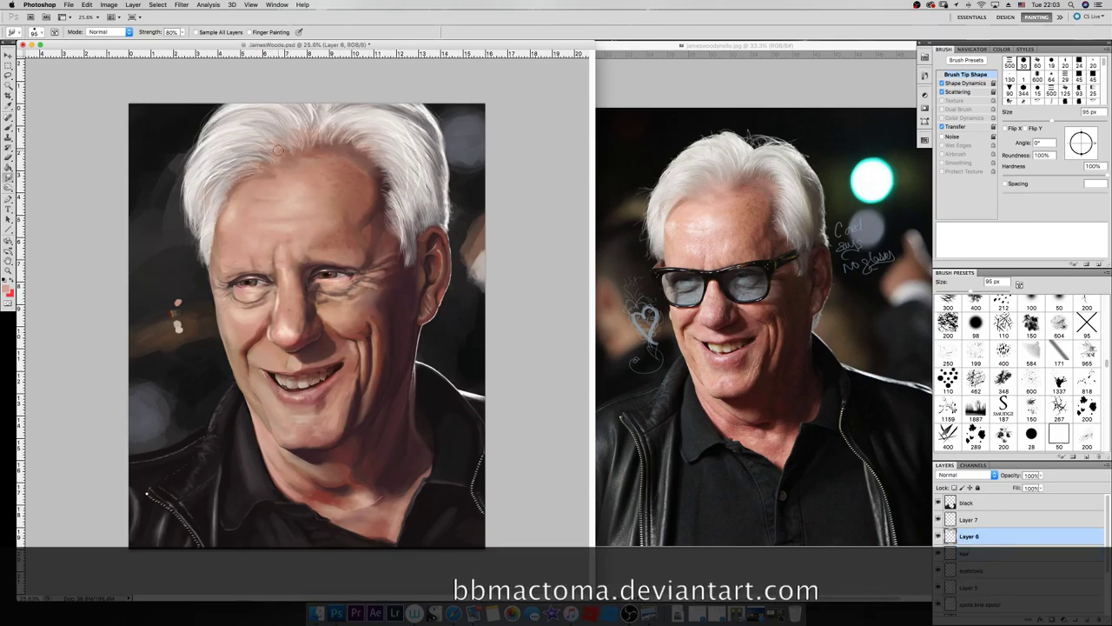
pyautogui.hotkey('alt', '[')
pyautogui.hotkey('ctrl', ',')
pyautogui.hotkey('ctrl', ',')
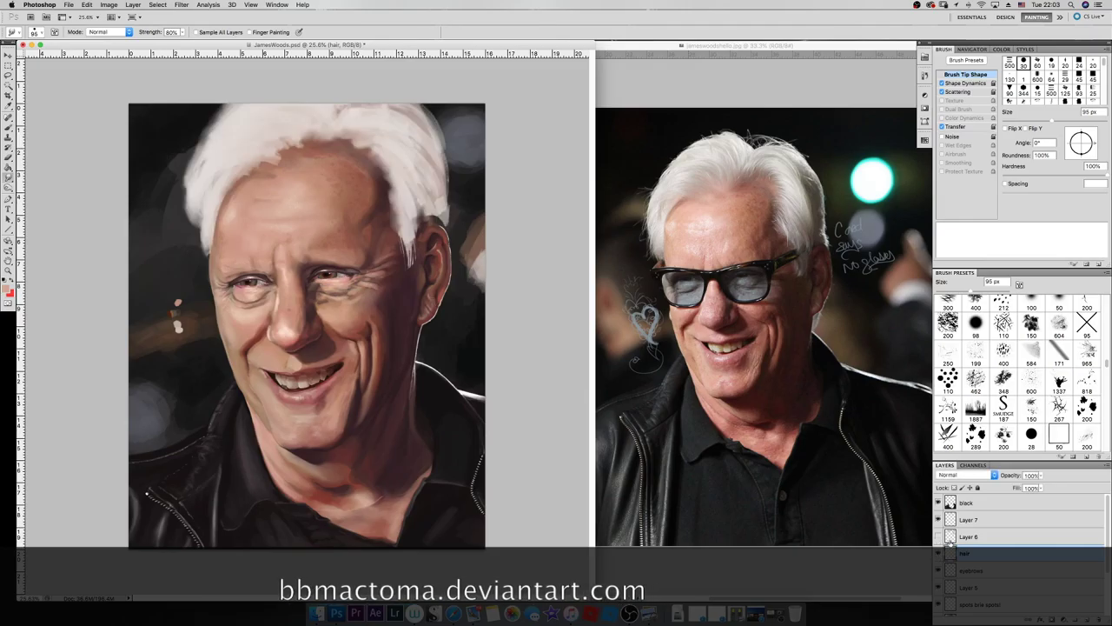
pyautogui.press('b')
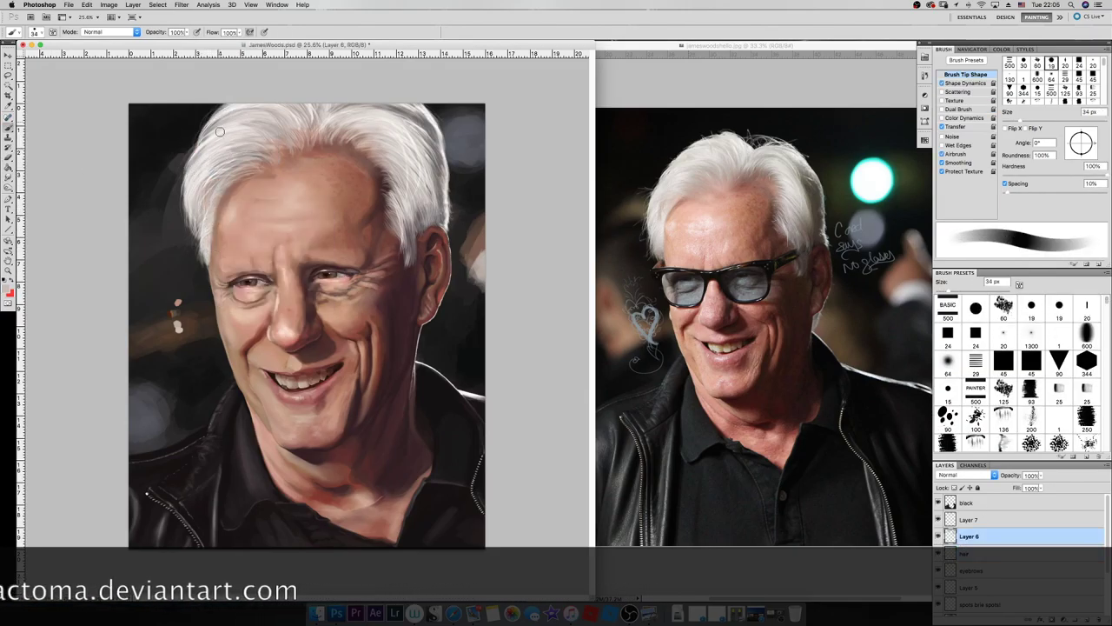
pyautogui.hotkey('ctrl', 's')
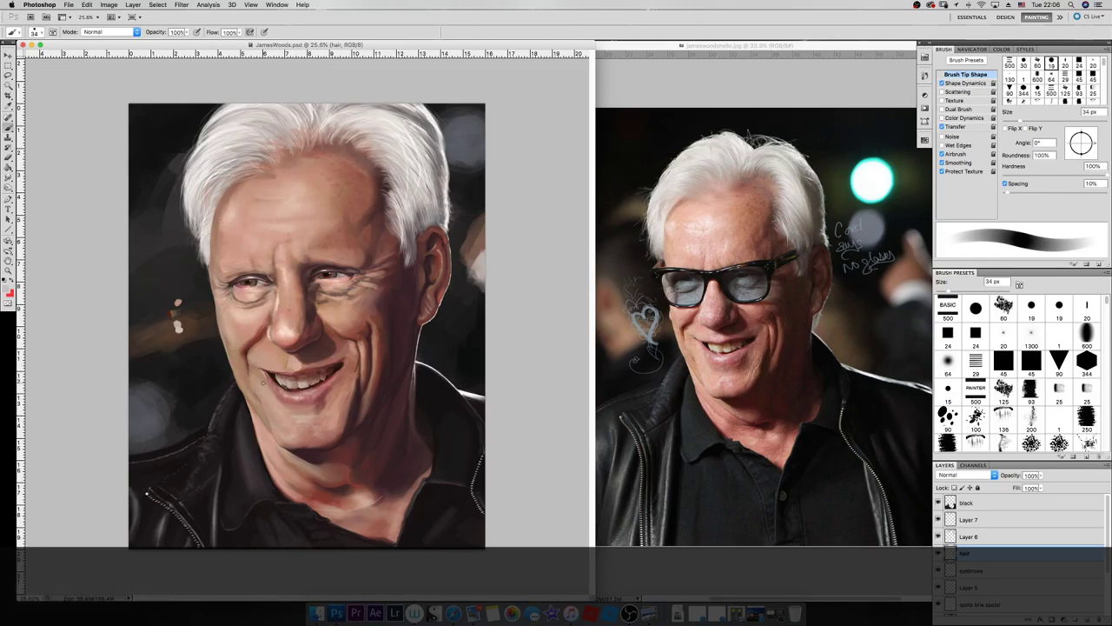
# - Lighten the left hair edge with a 21 px brush on Layer 6, then add Layer 8
pyautogui.scroll(-5, 1005, 447)
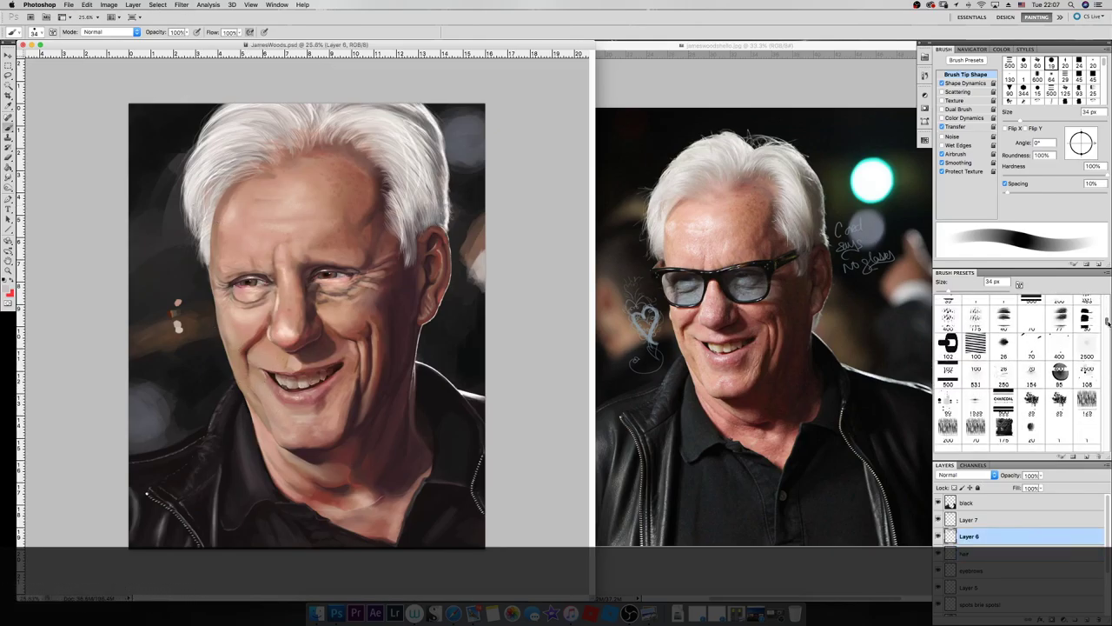
pyautogui.click(1004, 334)
pyautogui.hotkey('alt', ']')
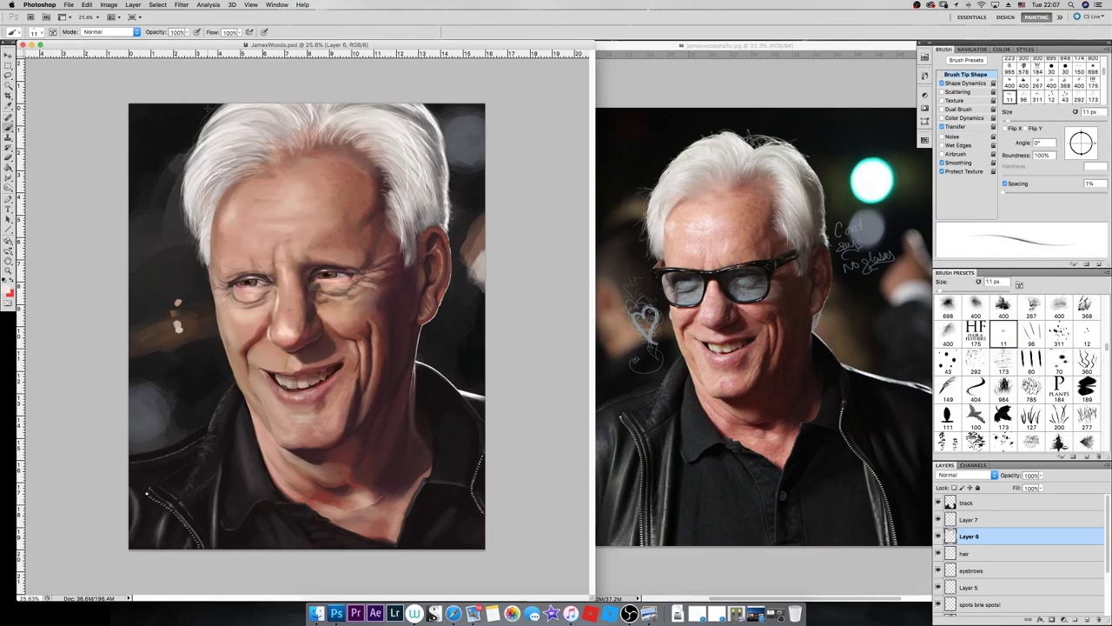
pyautogui.press(']')
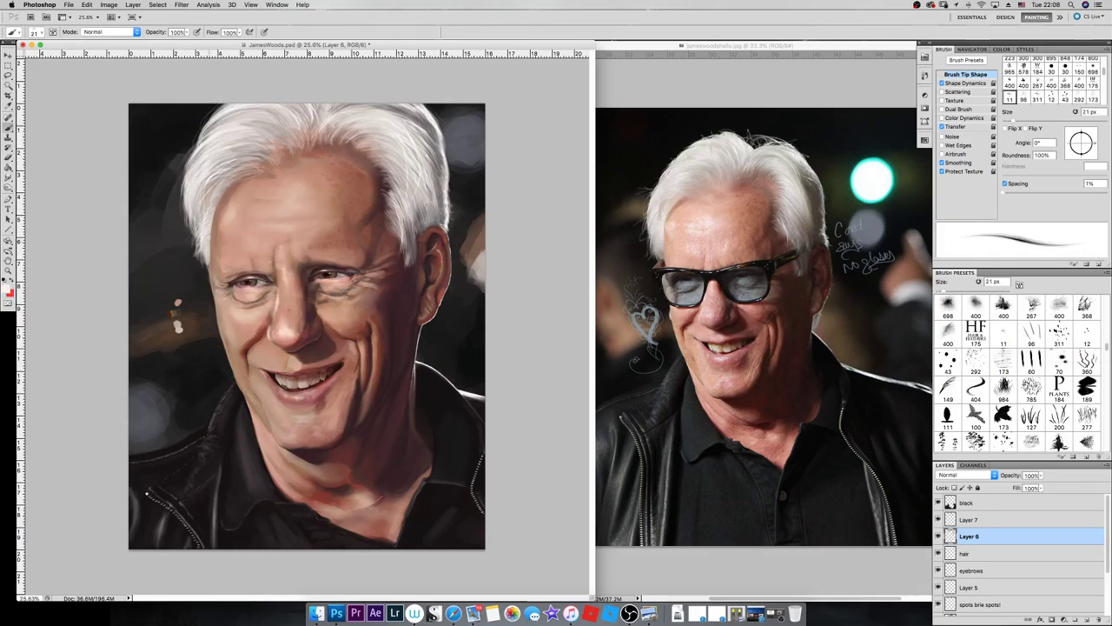
pyautogui.moveTo(186, 231); pyautogui.dragTo(195, 186)
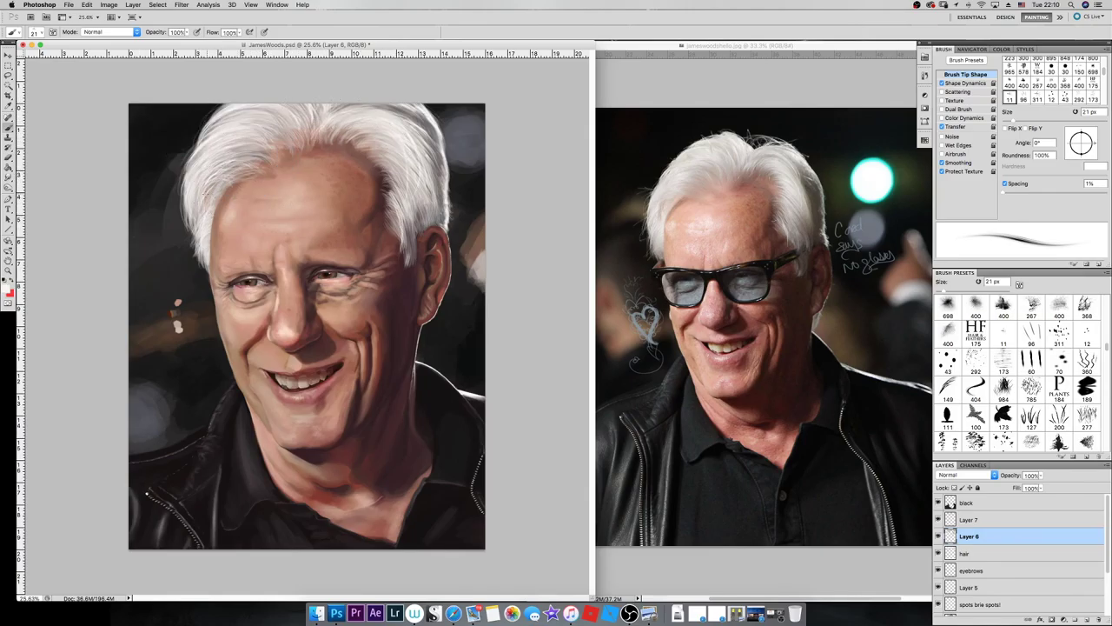
pyautogui.keyDown('alt'); pyautogui.click(422, 137); pyautogui.keyUp('alt')
pyautogui.hotkey('ctrl', 'shift', 'alt', 'n')
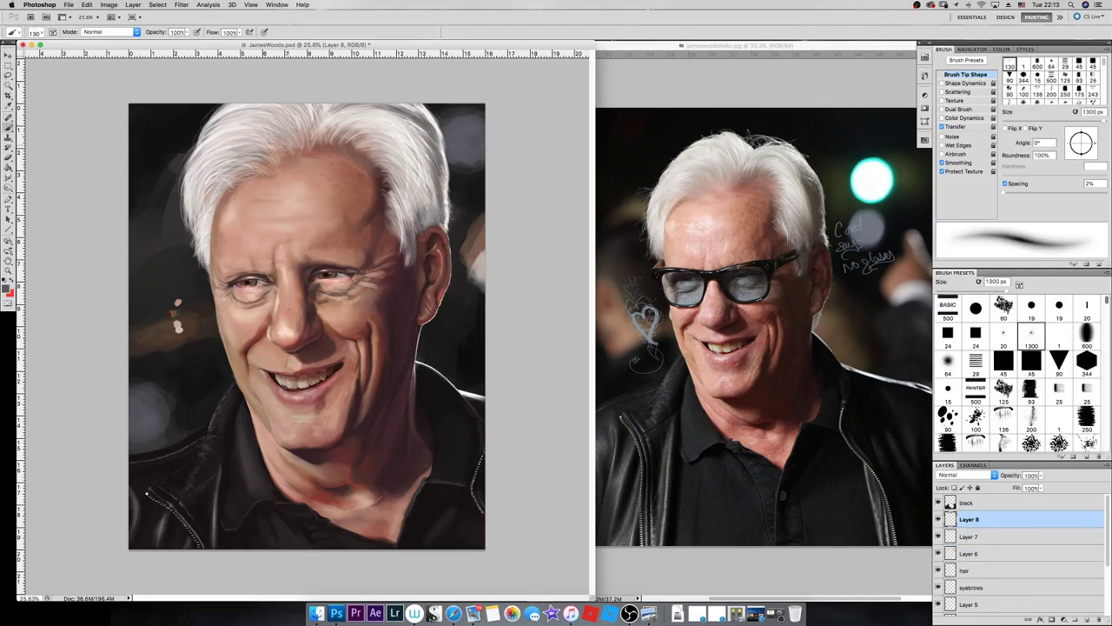
# - Set the new layer to Hard Light at lower opacity, and add Layer 9 in Linear Dodge (Add) above Layer 8
pyautogui.click(965, 474)
pyautogui.moveTo(1040, 476); pyautogui.dragTo(1023, 488)
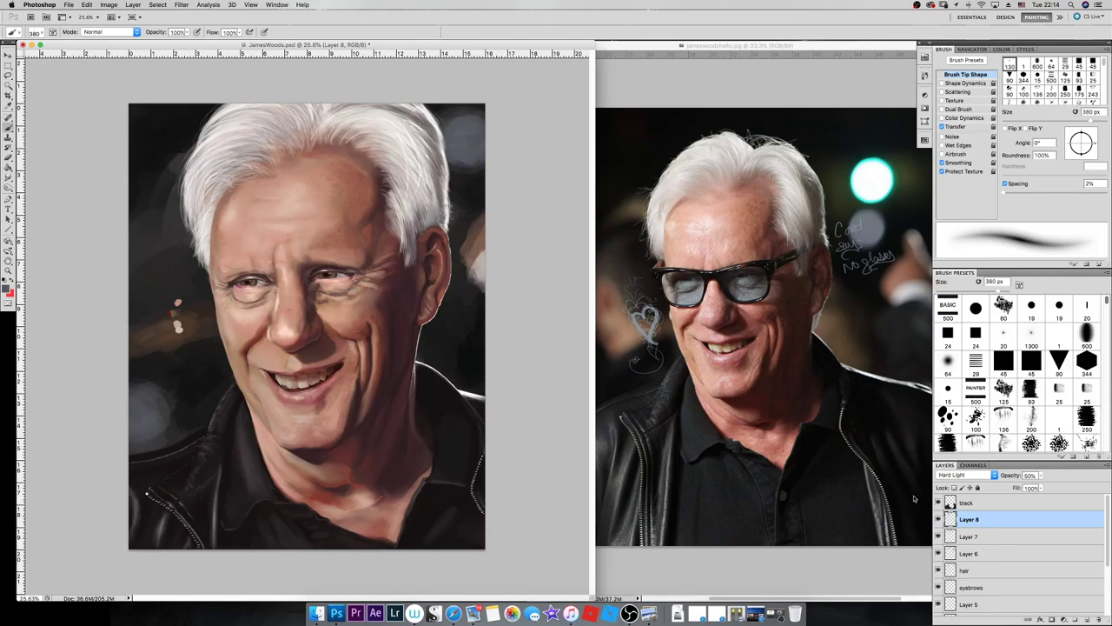
pyautogui.hotkey('ctrl', 'shift', 'alt', 'n')
pyautogui.hotkey('alt', 'shift', 'w')
pyautogui.moveTo(999, 481); pyautogui.dragTo(982, 480)
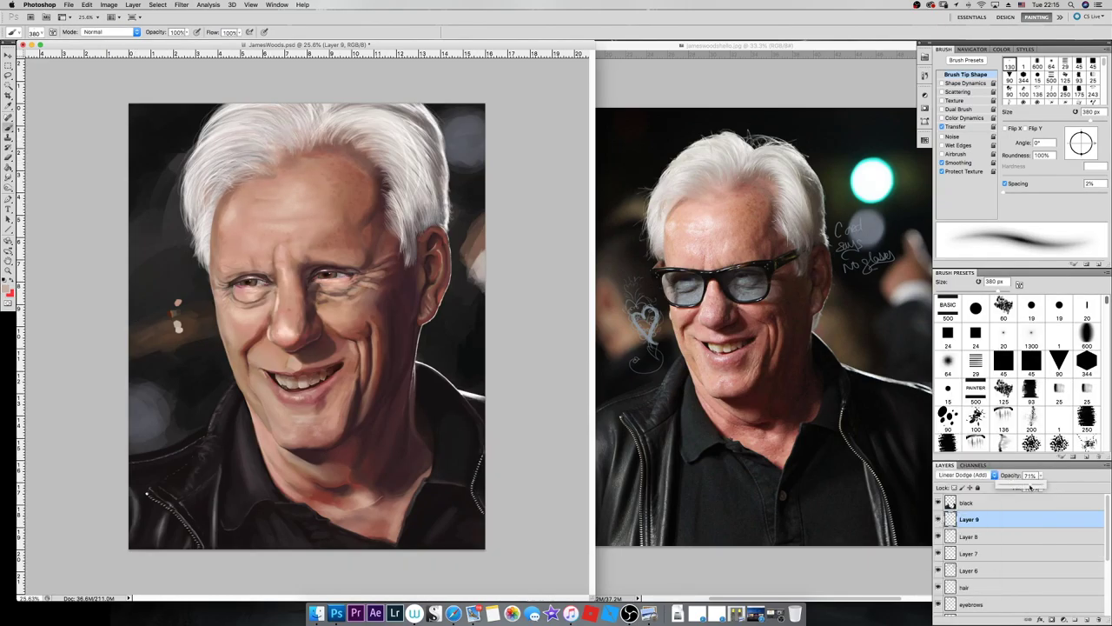
pyautogui.moveTo(969, 520); pyautogui.dragTo(939, 554)
pyautogui.hotkey('ctrl', 'alt', 'z')
# - Add Layer 10 at the top, blended in Screen at 70% opacity to brighten the hair
pyautogui.hotkey('ctrl', 'shift', 'alt', 'n')
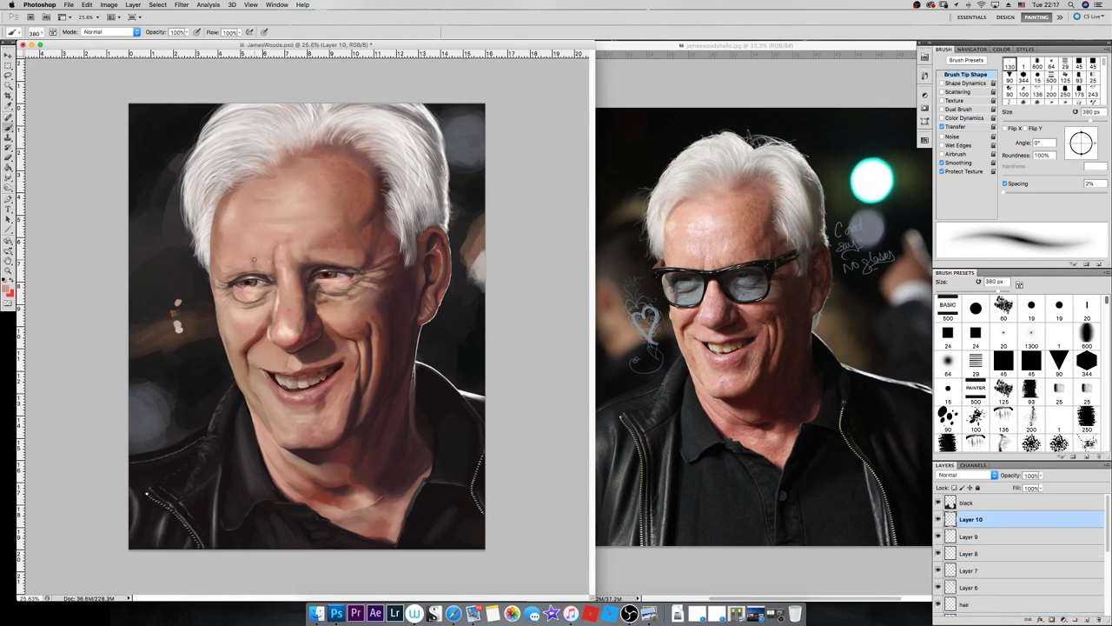
pyautogui.hotkey('alt', 'shift', 'o')
pyautogui.moveTo(1041, 475)
pyautogui.mouseDown()
pyautogui.moveTo(1014, 487)
pyautogui.moveTo(1043, 486)
pyautogui.mouseUp()
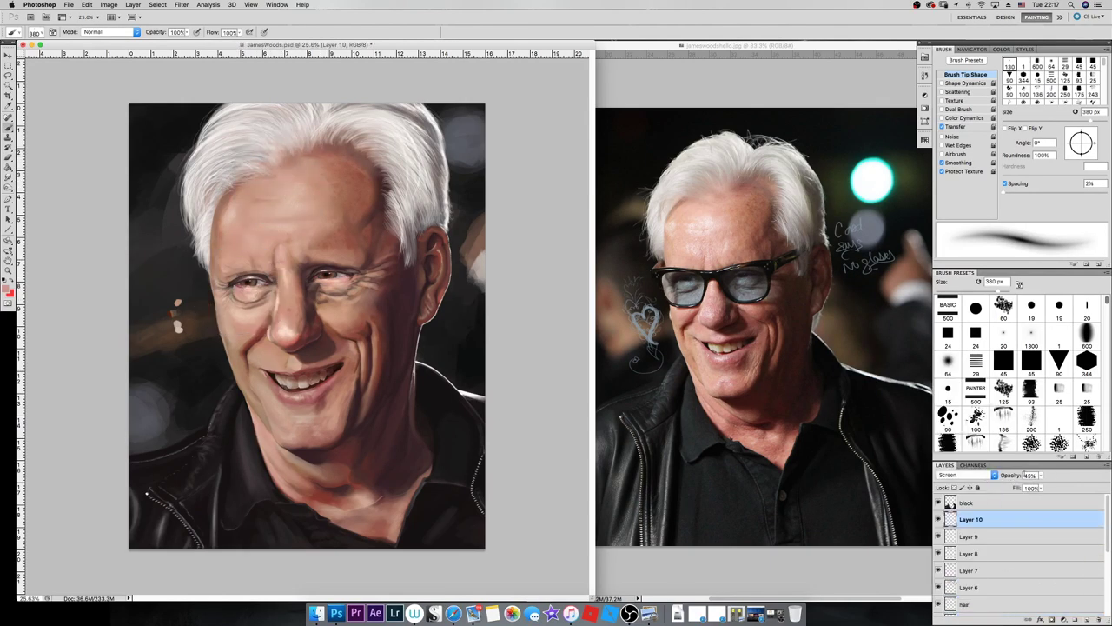
pyautogui.hotkey('alt', 'shift', 's')
# - Dock the Brush panels above Layers and switch to the Smudge tool on Layer 4
pyautogui.press('Tab')
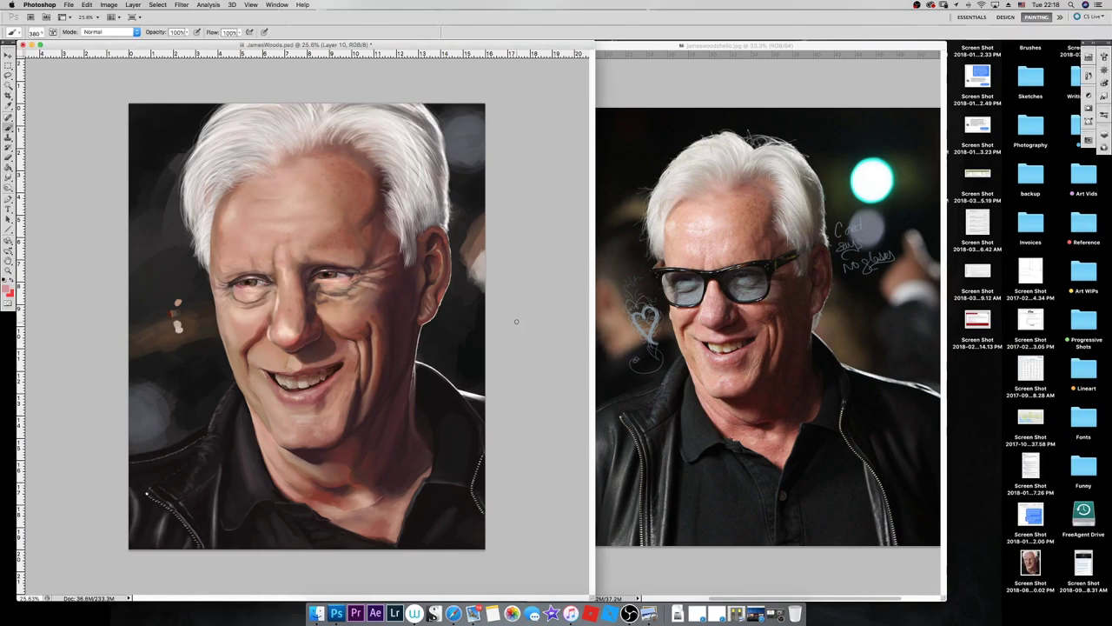
pyautogui.press('F5')
pyautogui.press('F7')
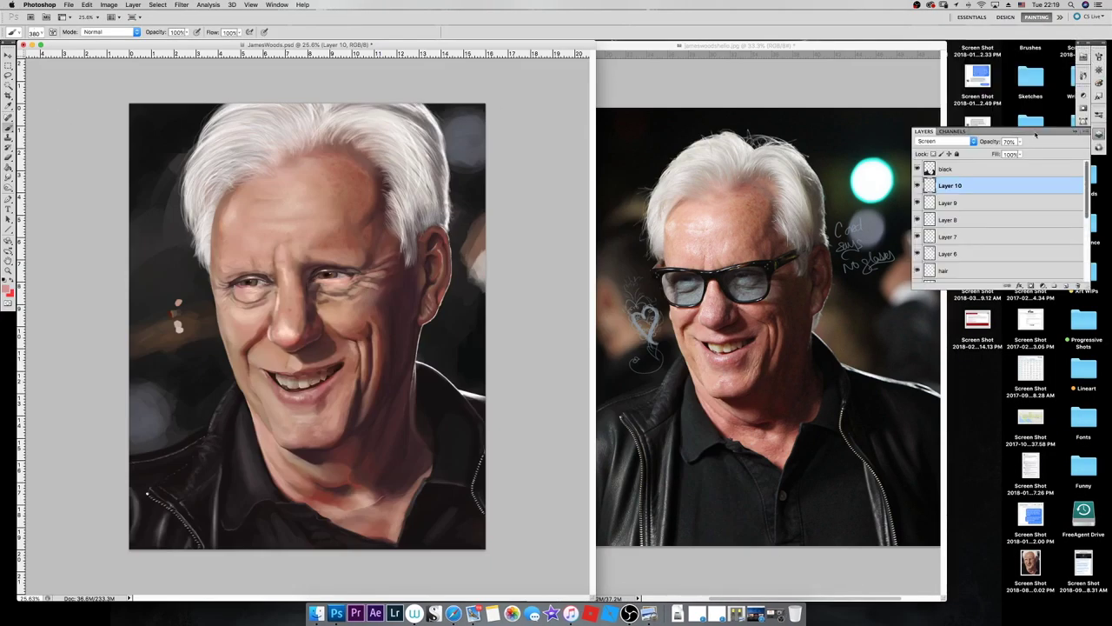
pyautogui.press('Tab')
pyautogui.press('F5')
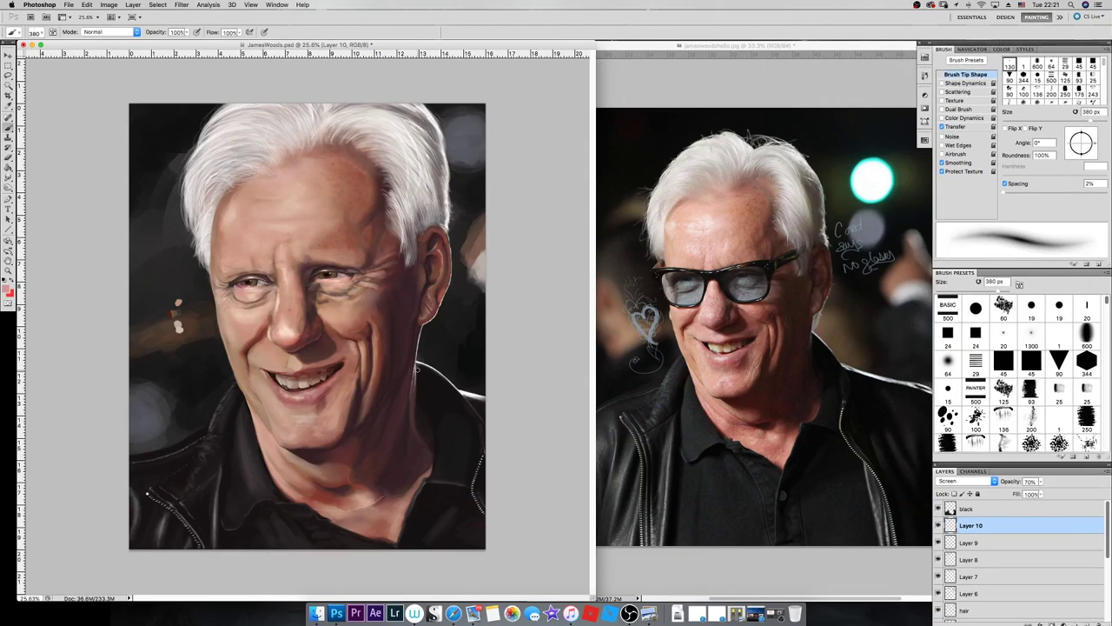
pyautogui.press('r')
pyautogui.hotkey('alt', '[')
pyautogui.hotkey('alt', '[')
pyautogui.hotkey('alt', '[')
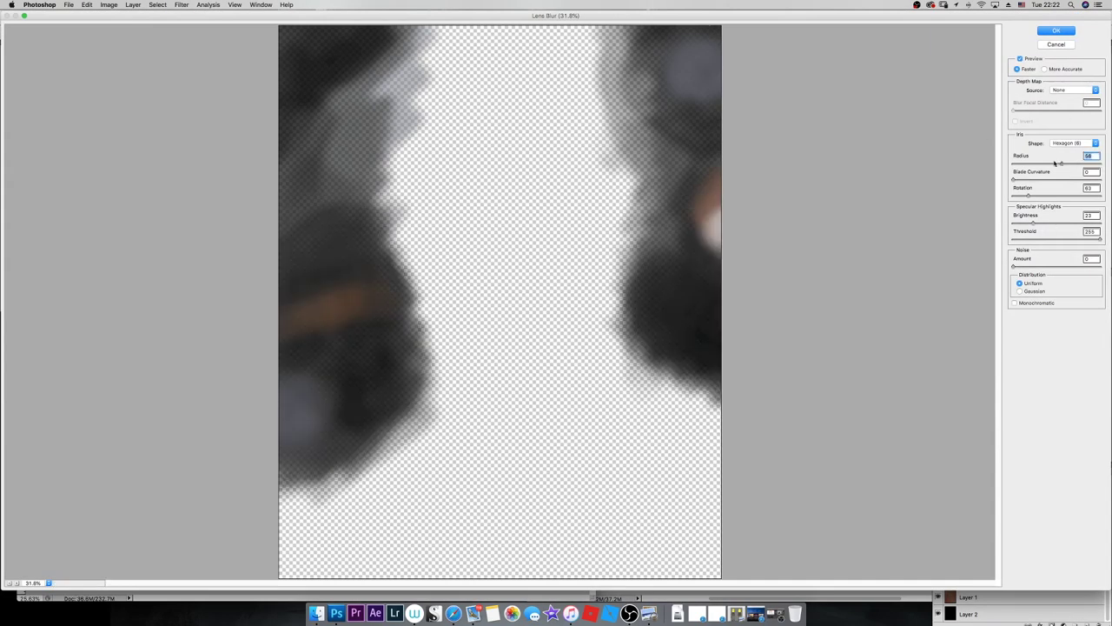
# - Apply the Lens Blur to the Layer 4 background and return to the Brush tool
pyautogui.click(1056, 31)
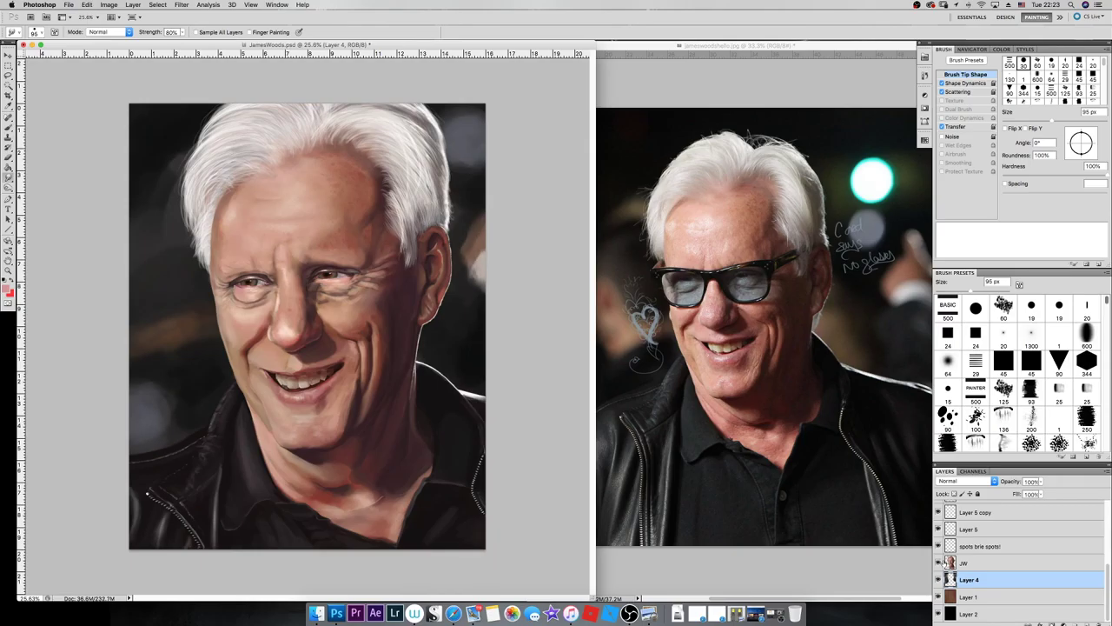
pyautogui.press('b')
pyautogui.rightClick(166, 329)
pyautogui.press('Return')
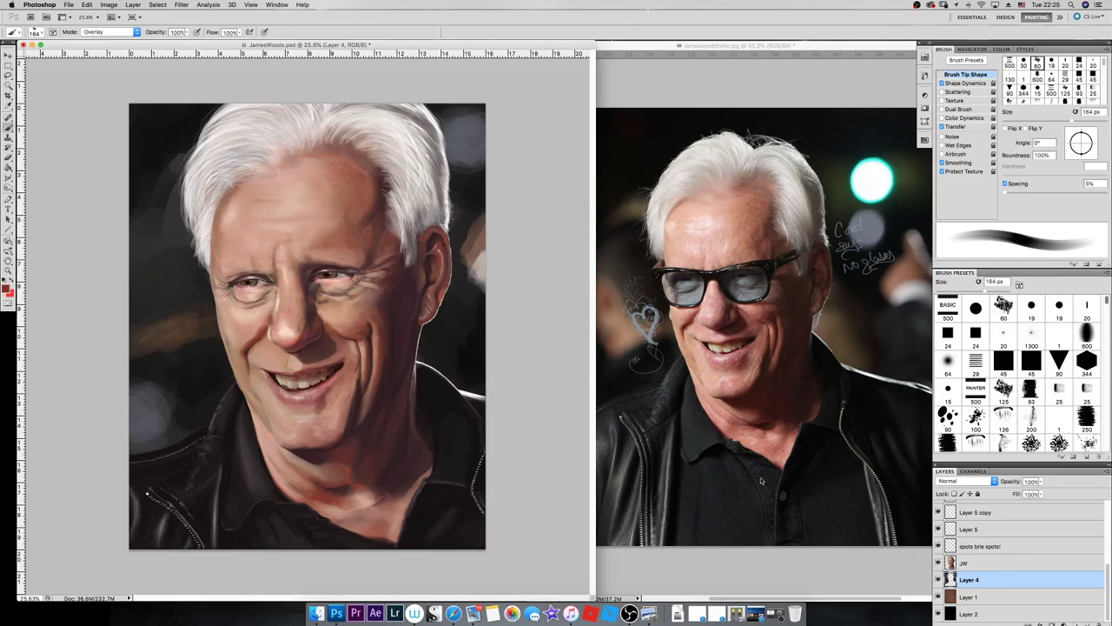
# - Select the sig layer with a 19 px hard round brush and sample skin tone near the chin
pyautogui.scroll(10, 1017, 556)
pyautogui.click(965, 508)
pyautogui.click(975, 308)
pyautogui.keyDown('alt'); pyautogui.click(356, 482); pyautogui.keyUp('alt')
# - Paint a handwritten signature with a 2018 date left of the chin on the sig layer
pyautogui.scroll(5, 148, 493)
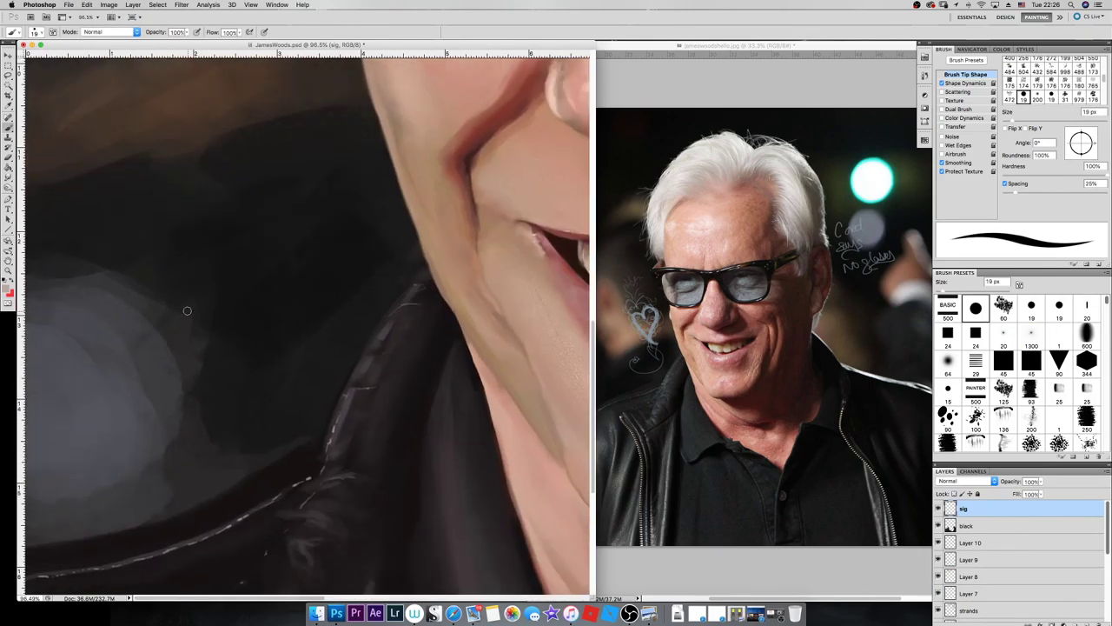
pyautogui.moveTo(178, 274); pyautogui.dragTo(296, 248)
pyautogui.moveTo(261, 296); pyautogui.dragTo(222, 395)
pyautogui.moveTo(209, 252); pyautogui.dragTo(246, 163)
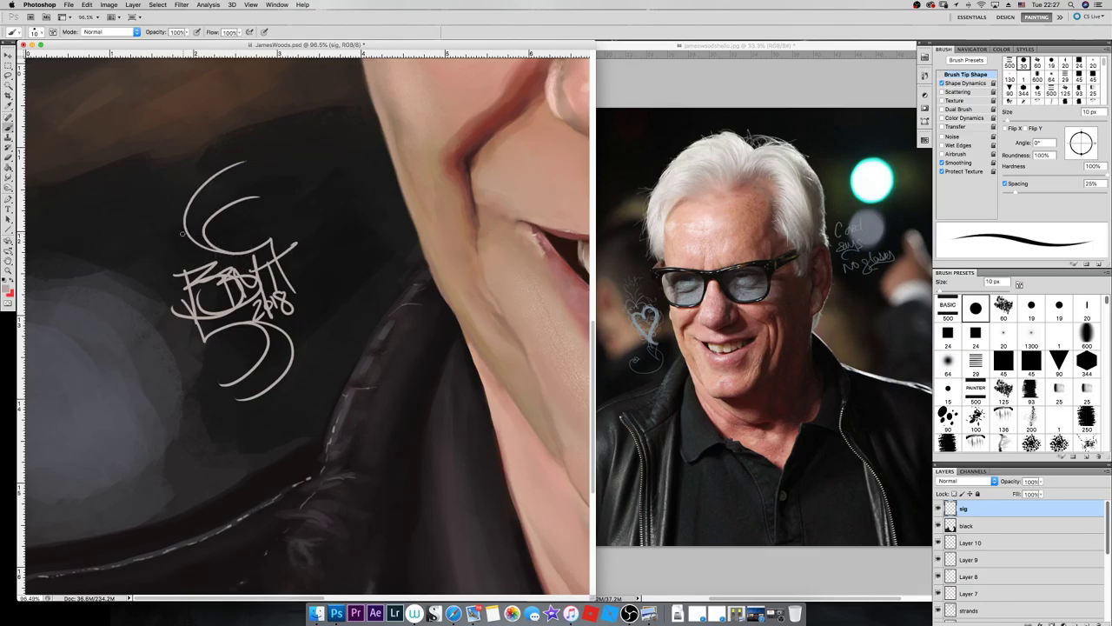
pyautogui.hotkey('ctrl', '0')
pyautogui.hotkey('alt', 'Tab')
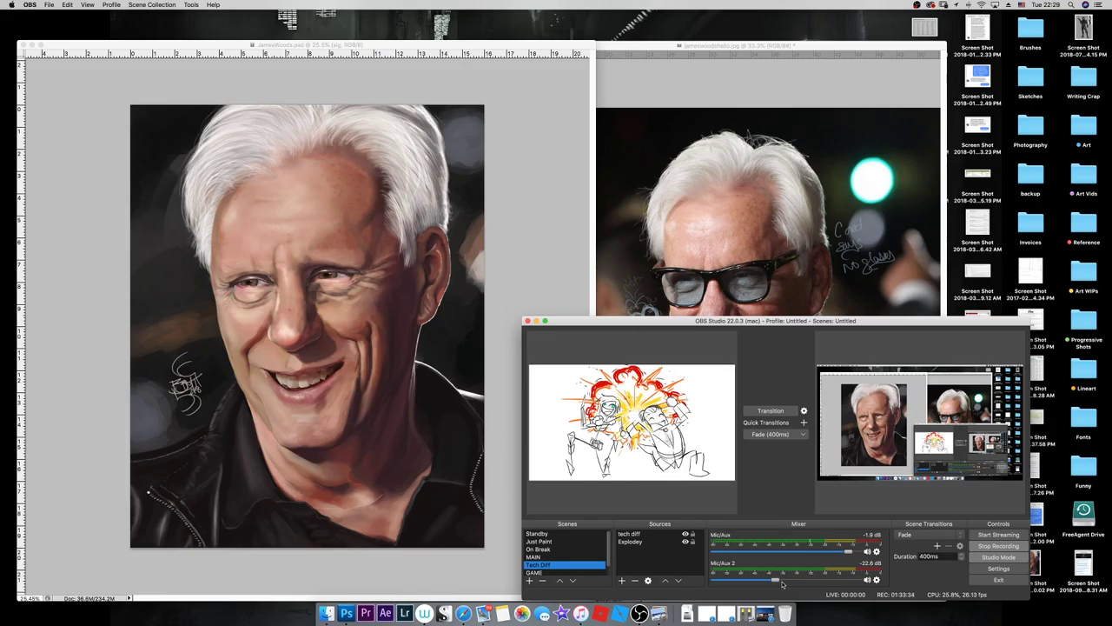
# - Rotate the signature slightly and set the sig layer to Color Dodge
pyautogui.click(536, 320)
pyautogui.click(536, 323)
pyautogui.press('super+t')
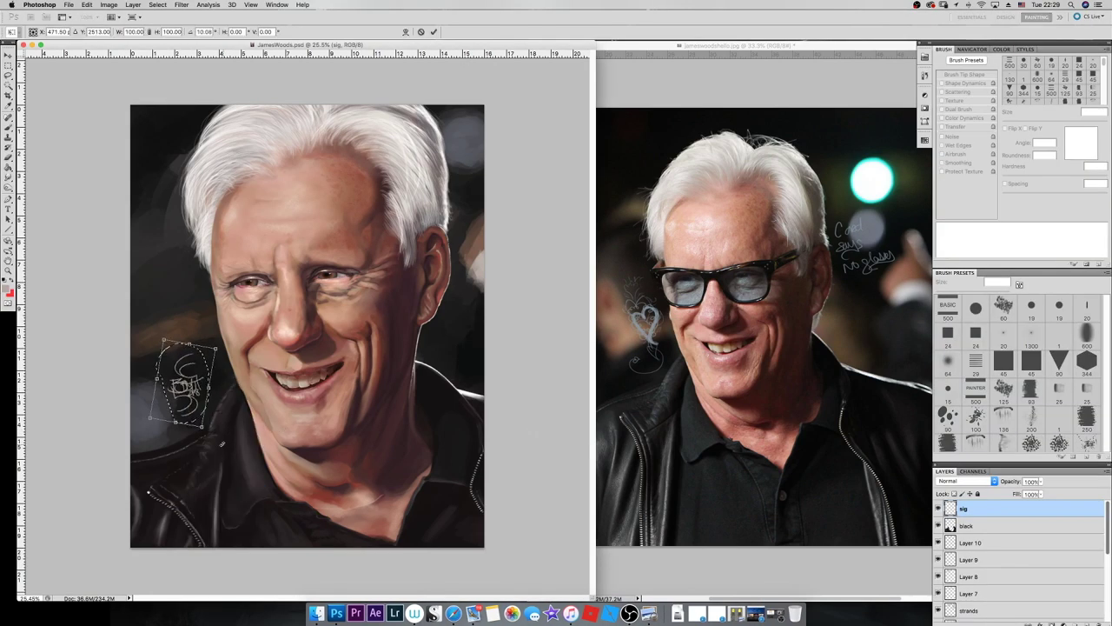
pyautogui.moveTo(165, 343); pyautogui.dragTo(174, 362)
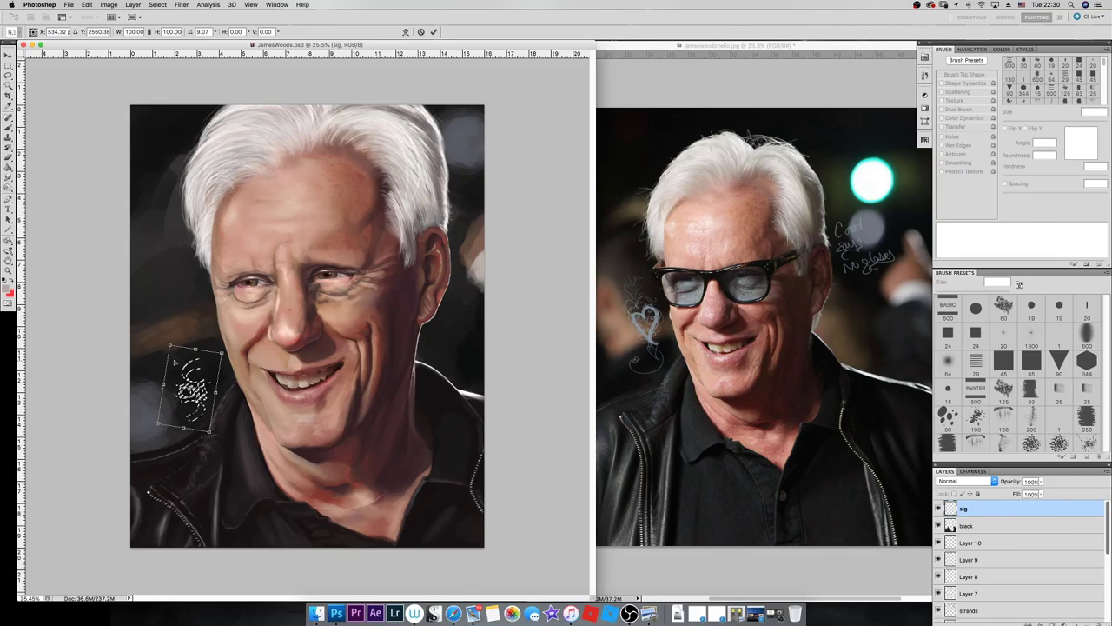
pyautogui.press('Return')
pyautogui.hotkey('alt', 'shift', 'd')
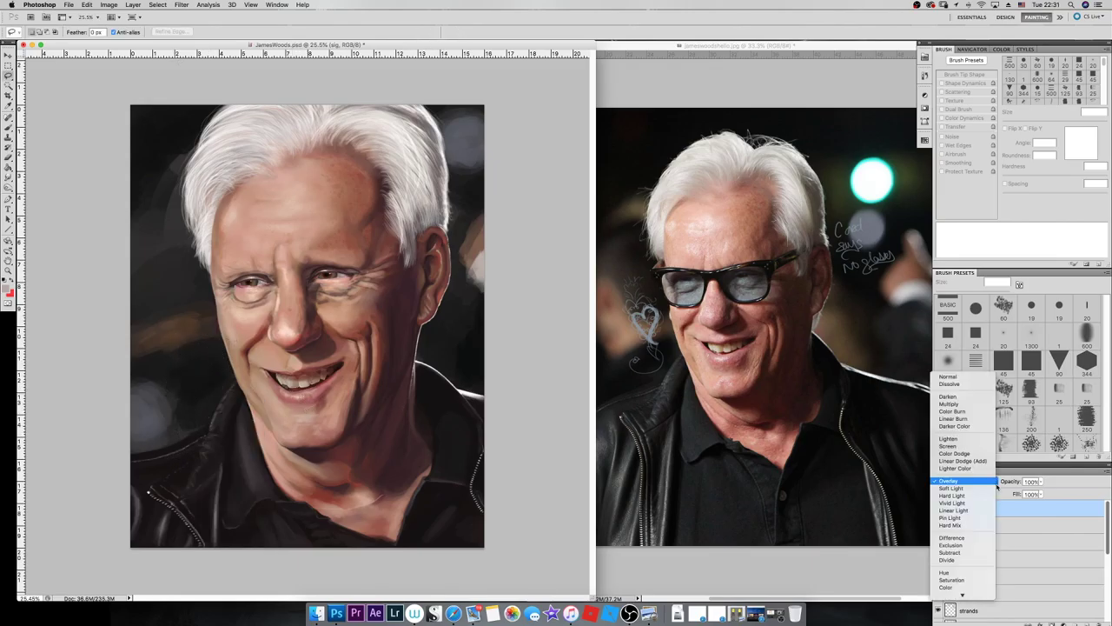
# - Reposition the faint signature beside the jaw and save a TIFF copy, JamesWoods_done12hrs.tif
pyautogui.moveTo(192, 427); pyautogui.dragTo(202, 408)
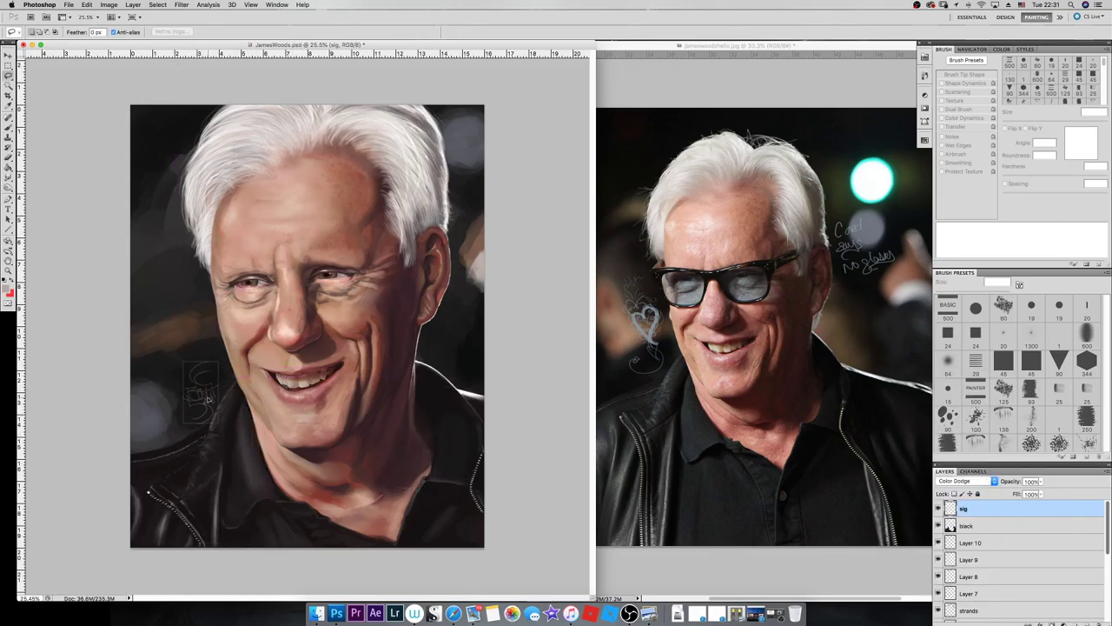
pyautogui.hotkey('ctrl', 't')
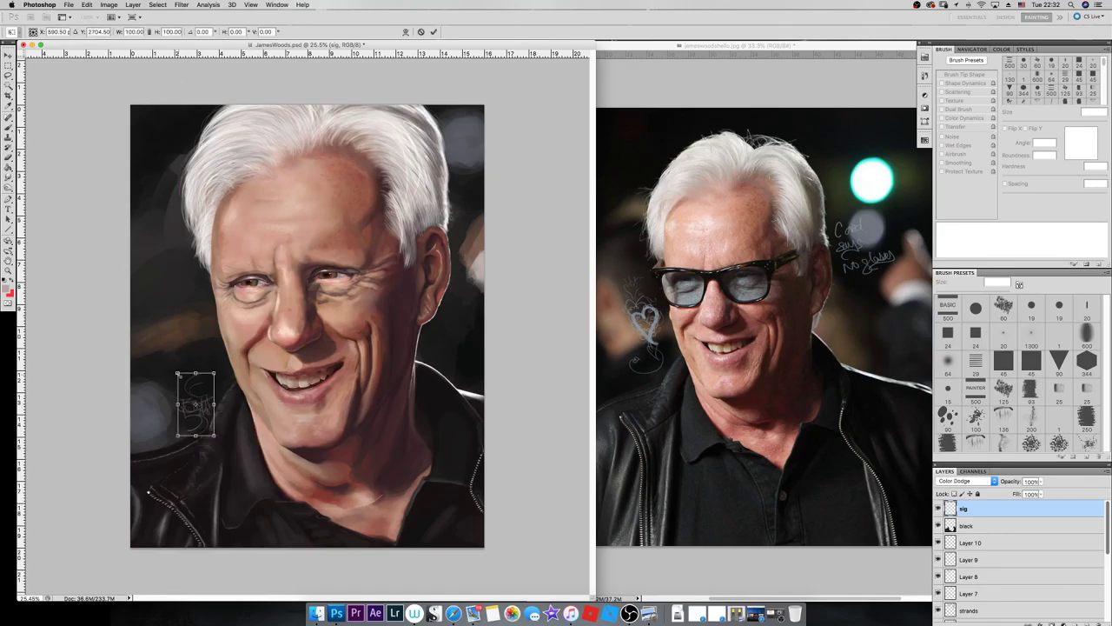
pyautogui.moveTo(207, 414); pyautogui.dragTo(205, 408)
pyautogui.press('Return')
pyautogui.click(565, 513)
pyautogui.click(570, 578)
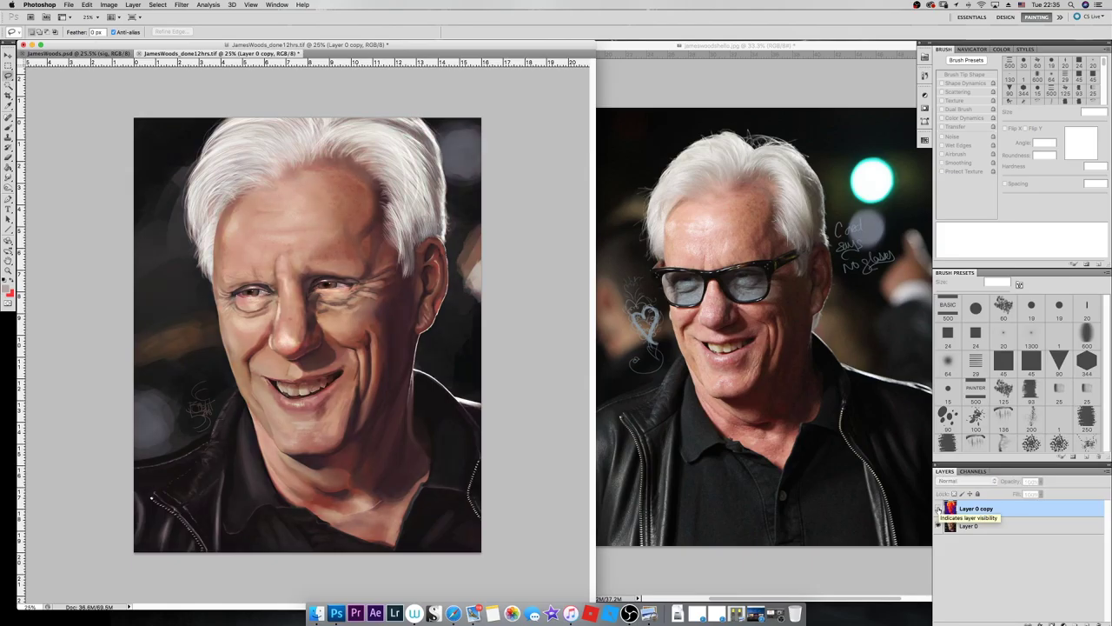
# - Apply High Pass to the duplicate, blended as Overlay at about half opacity
pyautogui.click(182, 4)
pyautogui.click(286, 208)
pyautogui.click(736, 247)
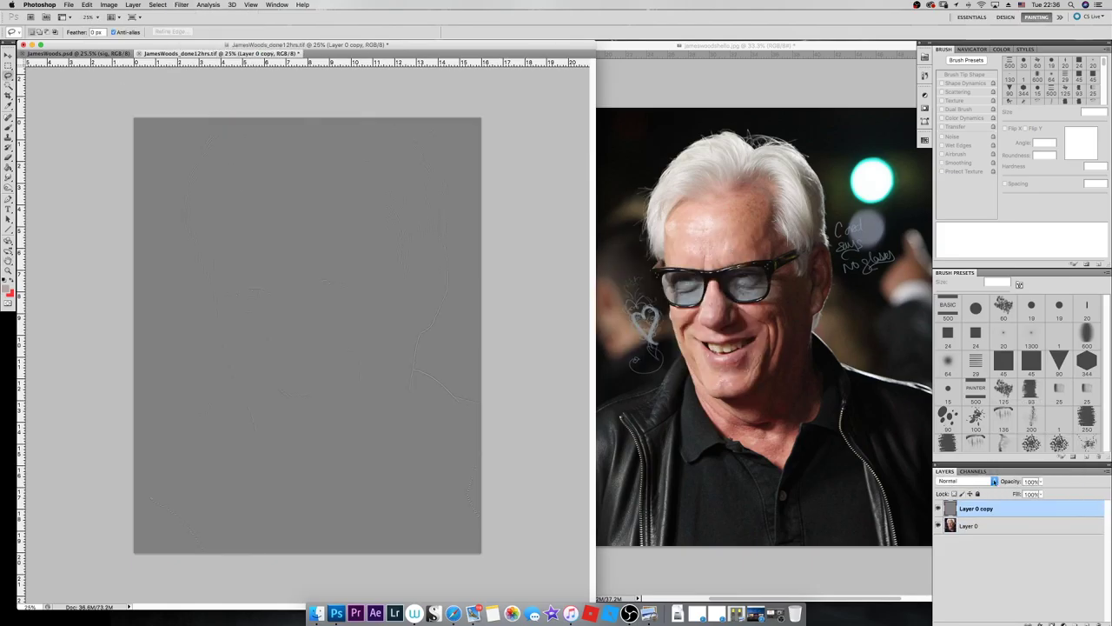
pyautogui.click(1040, 481)
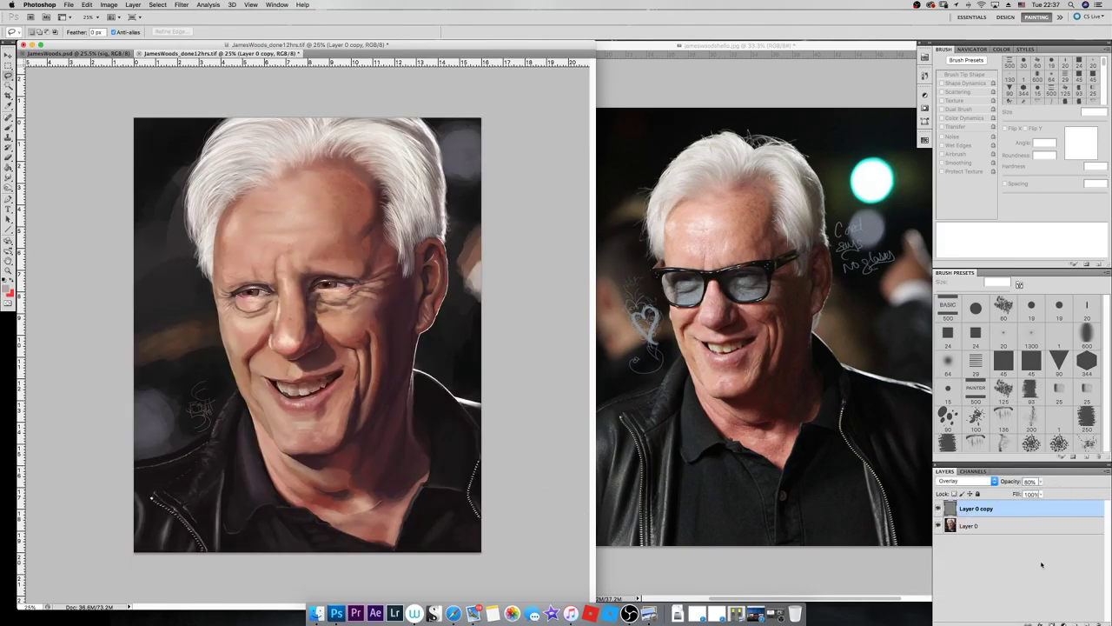
pyautogui.click(1040, 481)
pyautogui.moveTo(1054, 492); pyautogui.dragTo(1032, 493)
# - Stamp the visible layers into new copies, with the top copy at 48% opacity
pyautogui.press('super+e')
pyautogui.press('super+j')
pyautogui.click(1040, 481)
pyautogui.moveTo(1054, 492); pyautogui.dragTo(1021, 493)
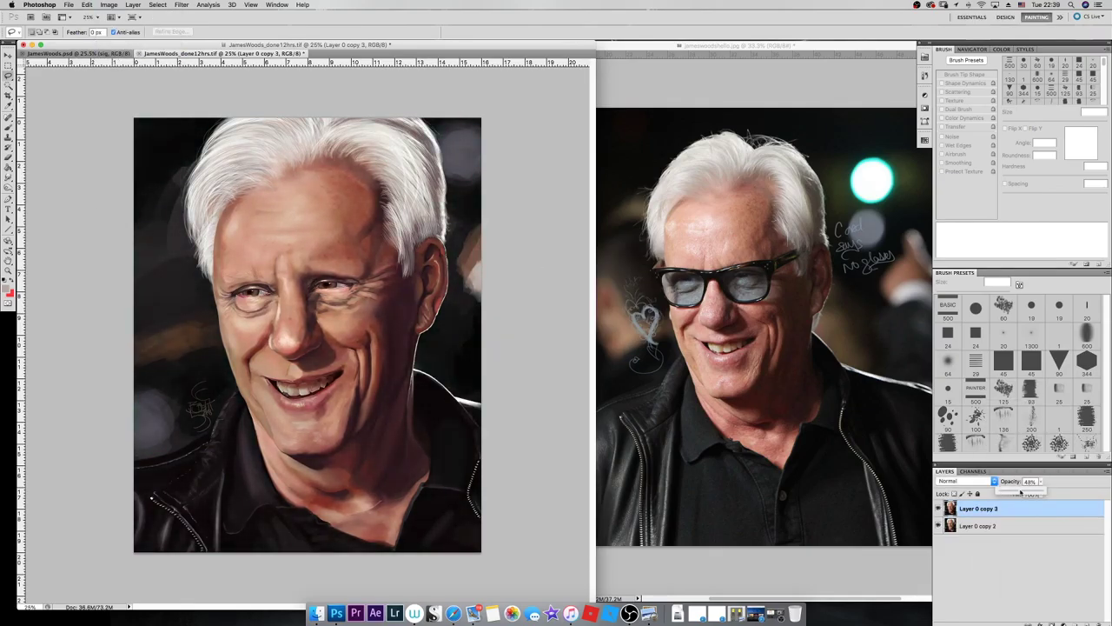
pyautogui.press('super+e')
pyautogui.press('super+j')
# - Add a new empty layer and choose a new foreground colour
pyautogui.click(133, 4)
pyautogui.click(240, 94)
pyautogui.click(8, 289)
pyautogui.click(938, 502)
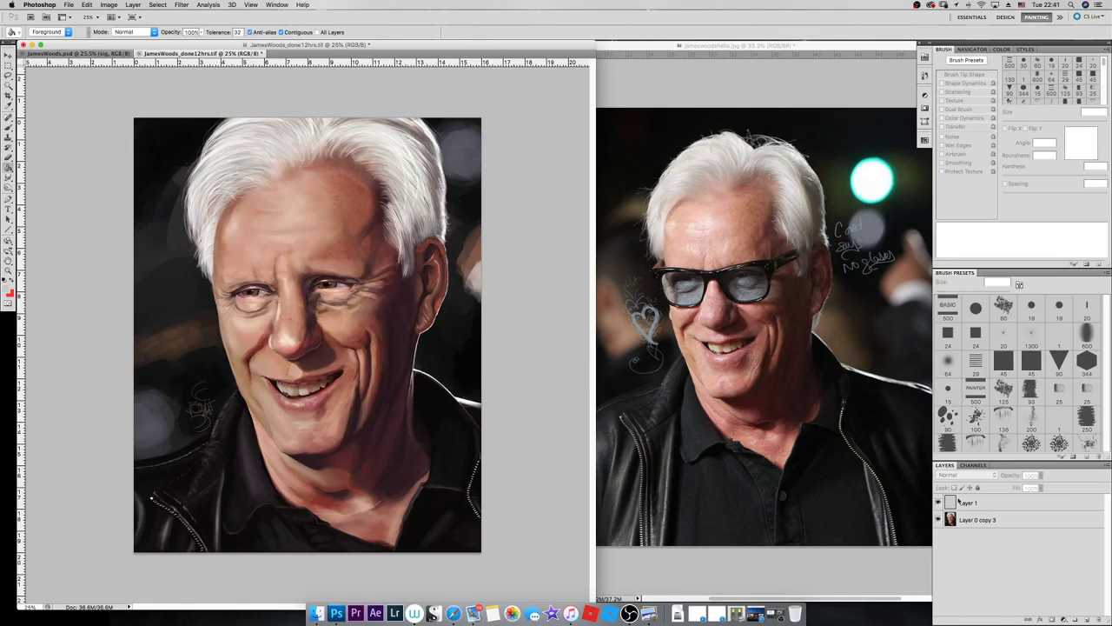
# - Apply a Gradient Map tint in Overlay mode, faded to barely visible
pyautogui.click(108, 4)
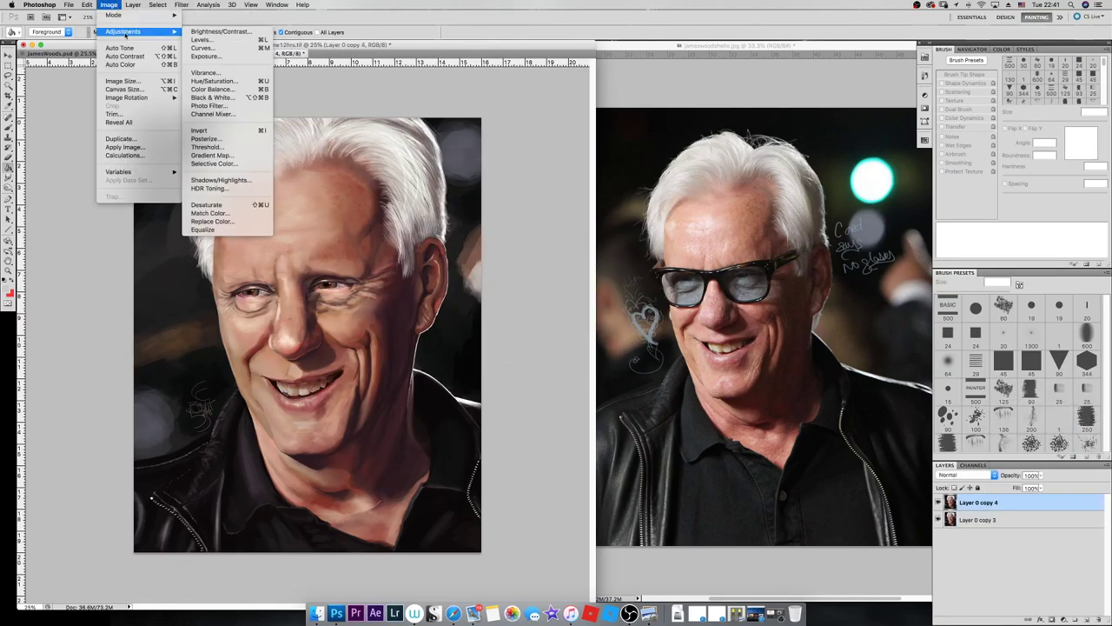
pyautogui.click(226, 156)
pyautogui.press('Return')
pyautogui.hotkey('shift', 'alt', 'o')
pyautogui.moveTo(1045, 486); pyautogui.dragTo(1001, 487)
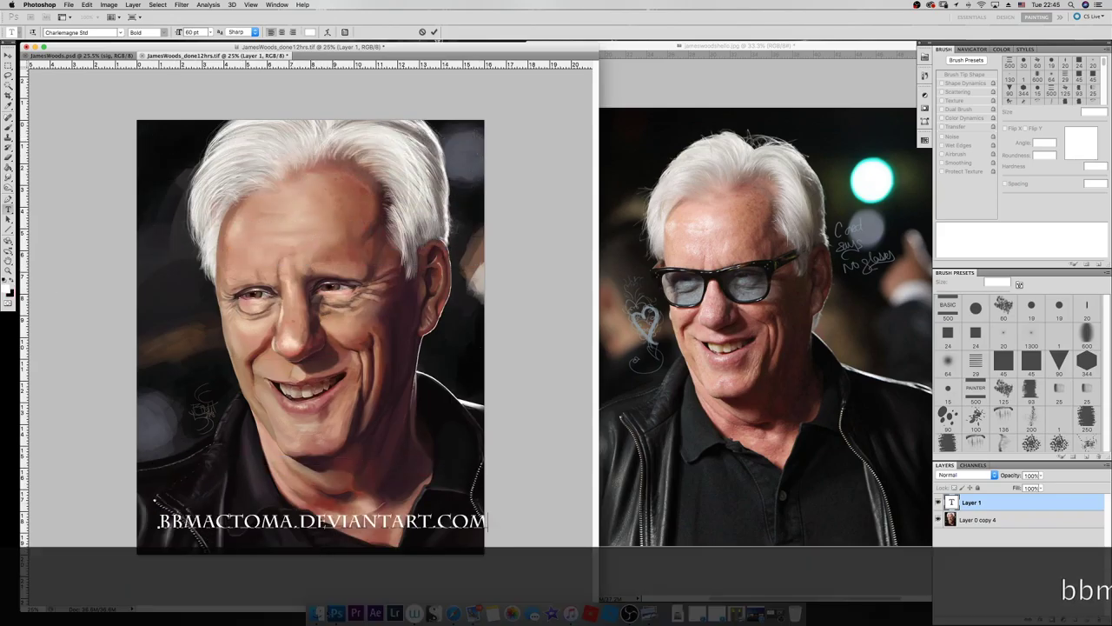
# - Set the watermark text to Linear Light at low opacity and place a copy along the bottom
pyautogui.click(994, 476)
pyautogui.click(964, 529)
pyautogui.moveTo(1044, 487); pyautogui.dragTo(1034, 486)
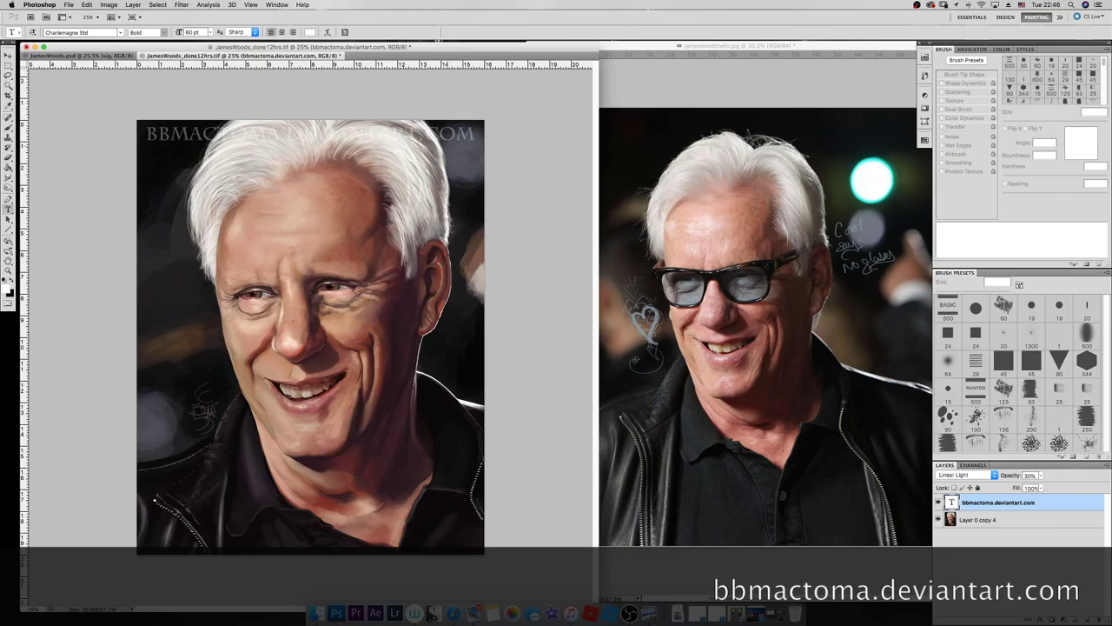
pyautogui.moveTo(302, 135); pyautogui.dragTo(301, 548)
pyautogui.click(999, 519)
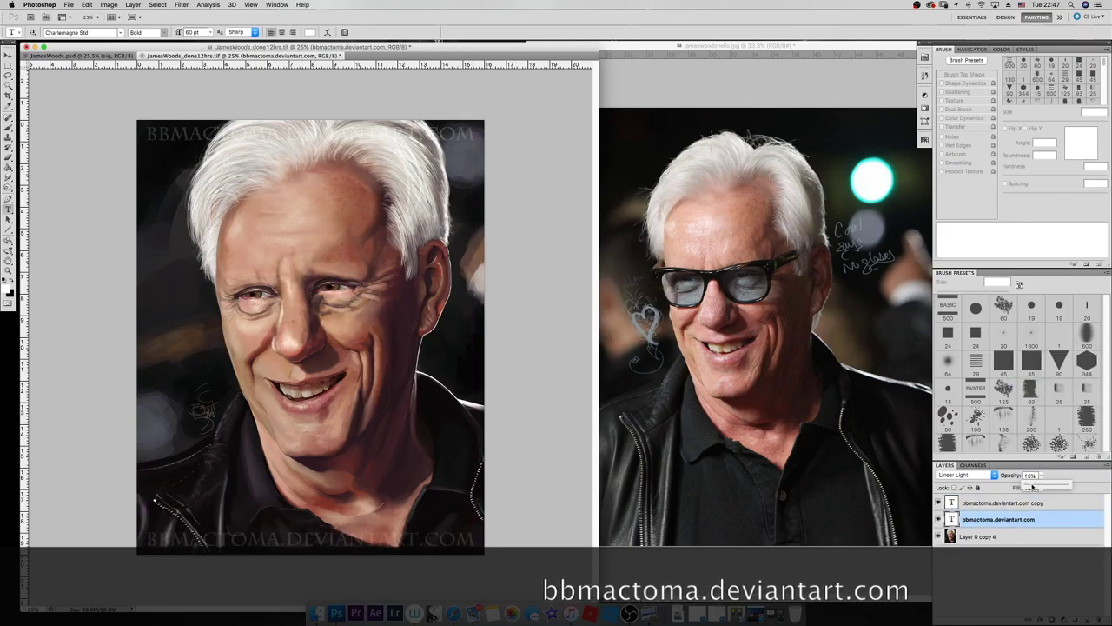
# - Set the watermark to 27% opacity and save the file as a layered TIFF
pyautogui.click(69, 4)
pyautogui.click(87, 136)
pyautogui.press('Return')
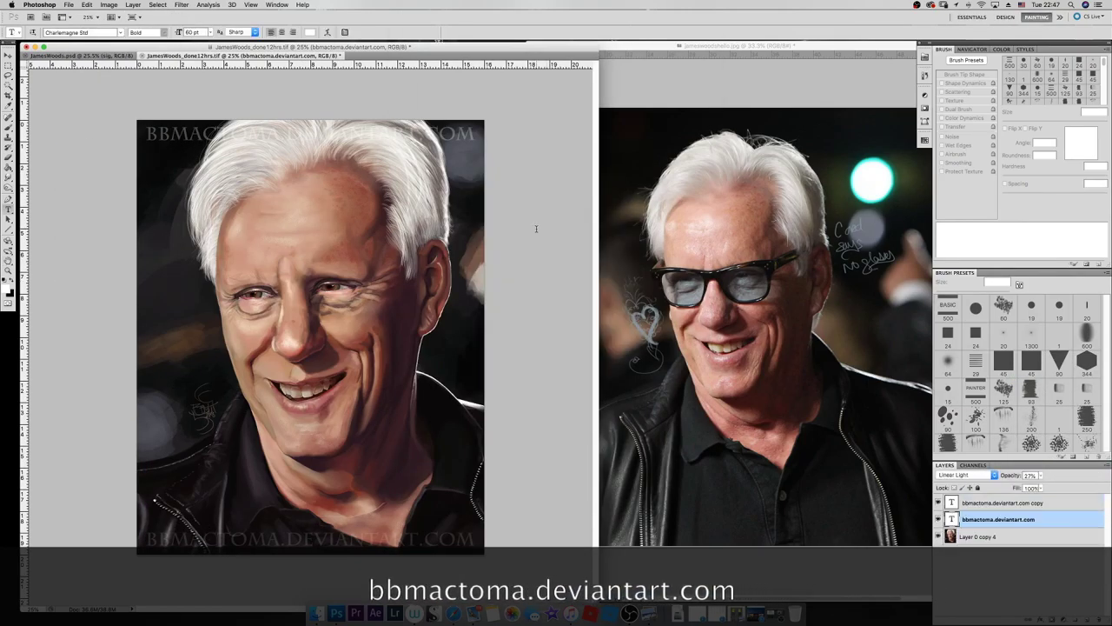
pyautogui.press('Return')
pyautogui.press('Return')
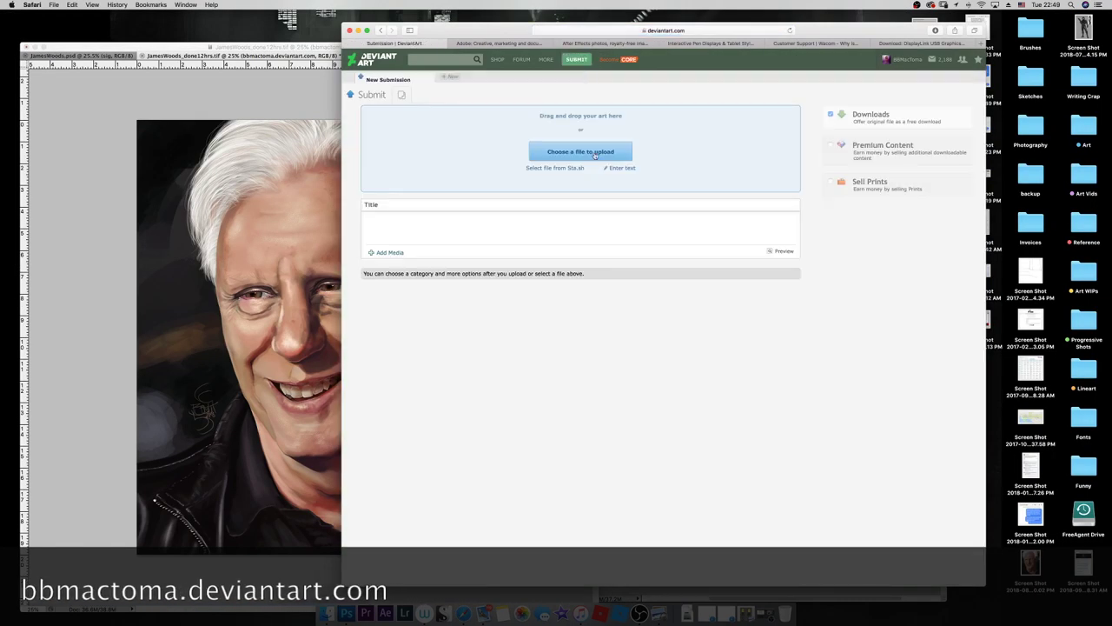
# - Select the finished portrait JPEG from the file picker for the DeviantArt submission
pyautogui.click(595, 155)
pyautogui.doubleClick(555, 85)
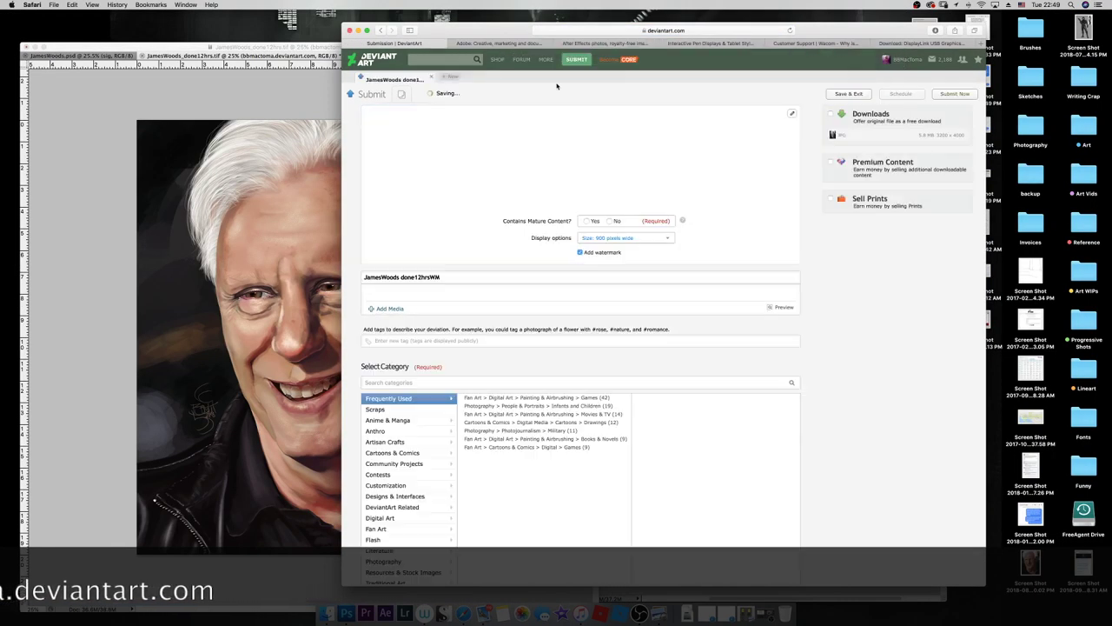